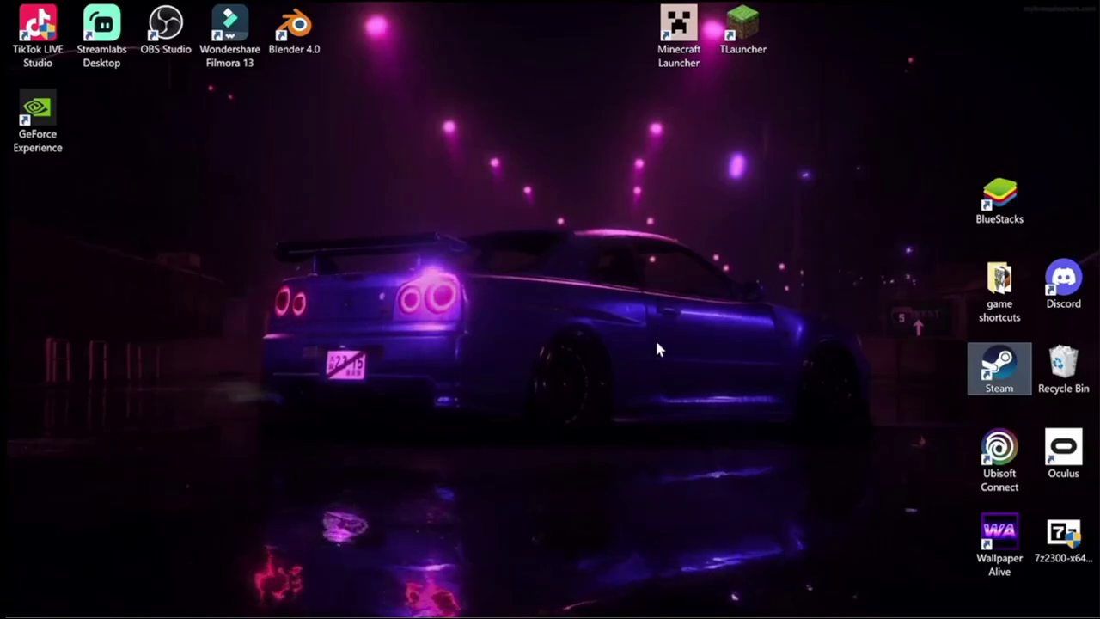
- Empty the Recycle Bin and confirm permanent deletion of its items
{"action": "right_click", "coordinate": [1070, 367]}
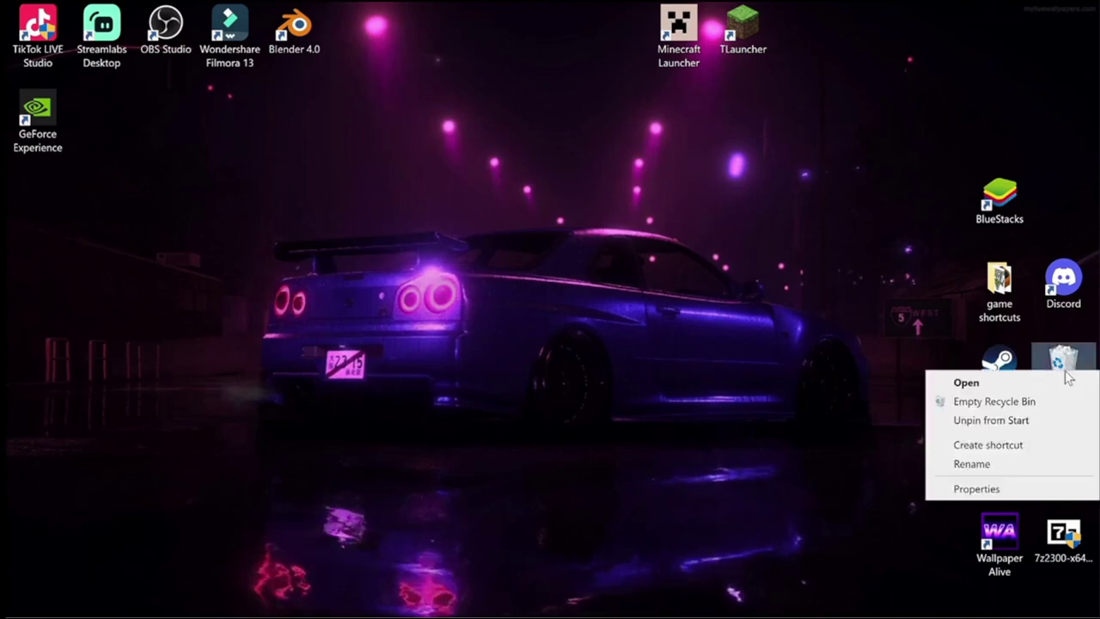
{"action": "left_click", "coordinate": [993, 404]}
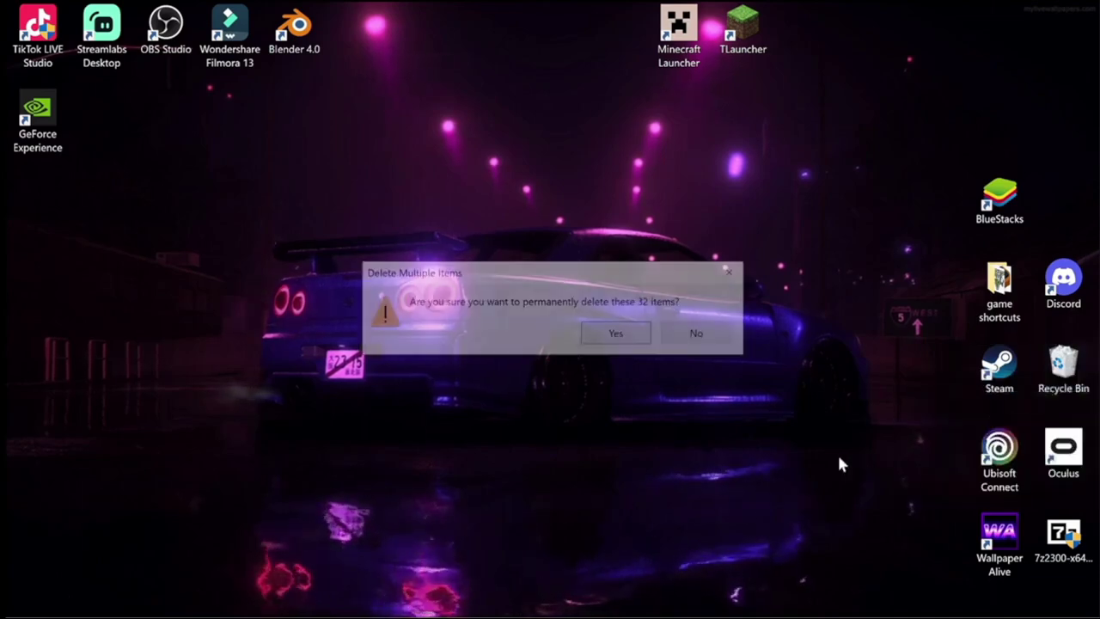
{"action": "left_click", "coordinate": [618, 336]}
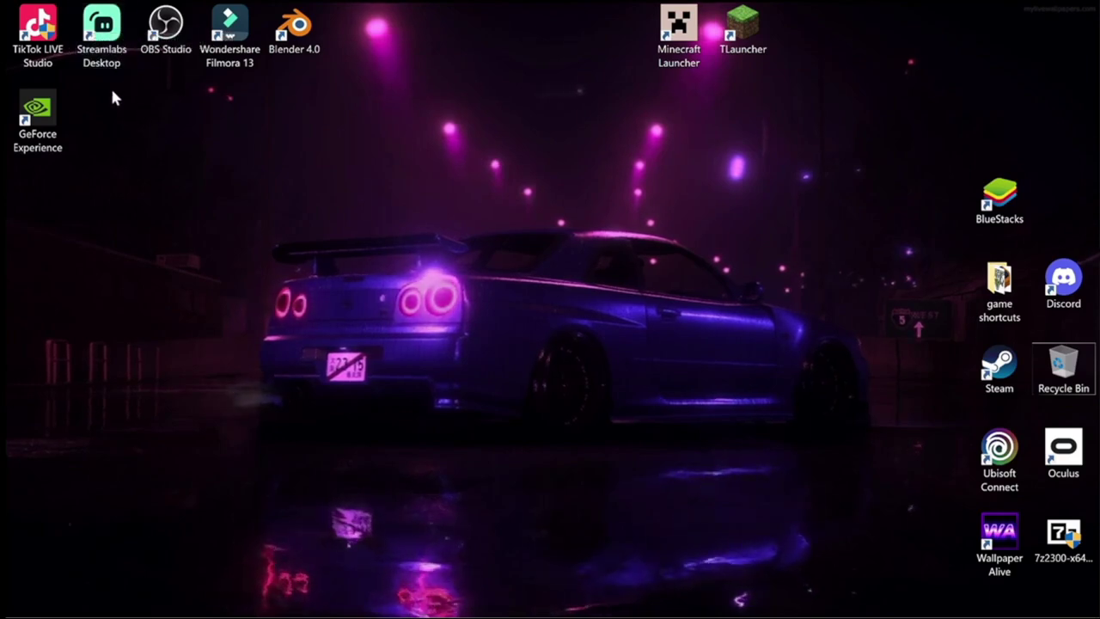
{"action": "left_click_drag", "start_coordinate": [112, 89], "coordinate": [258, 9]}
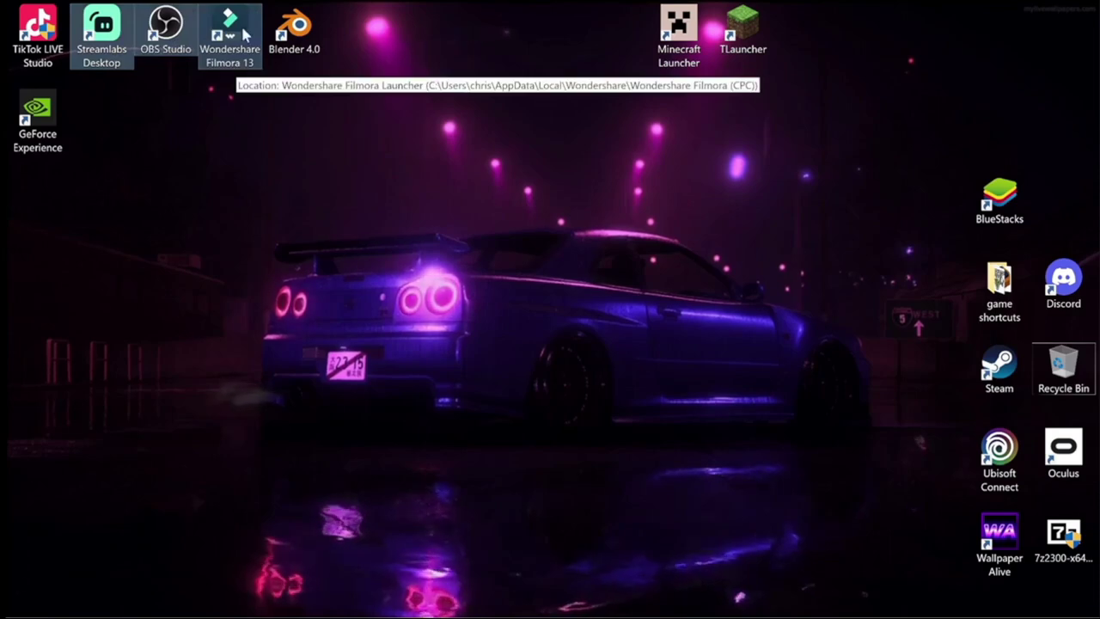
{"action": "left_click", "coordinate": [332, 211]}
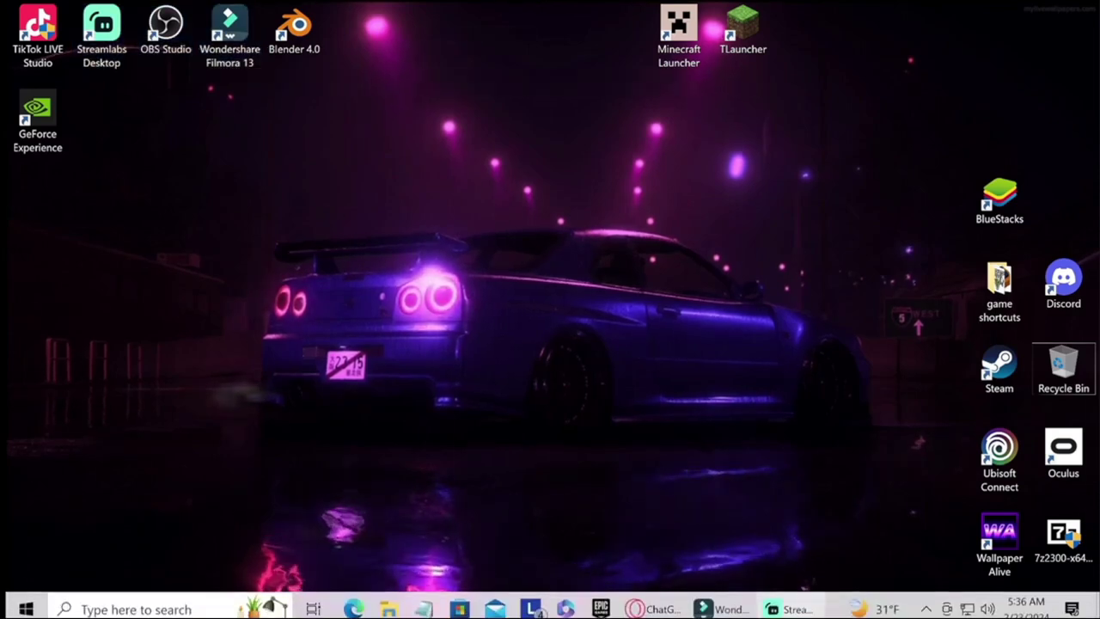
- Start a new project in Wondershare Filmora and import Intro.mp4 and Outro.mp4 from the main parts of vid folder
{"action": "left_click", "coordinate": [725, 604]}
{"action": "left_click", "coordinate": [565, 148]}
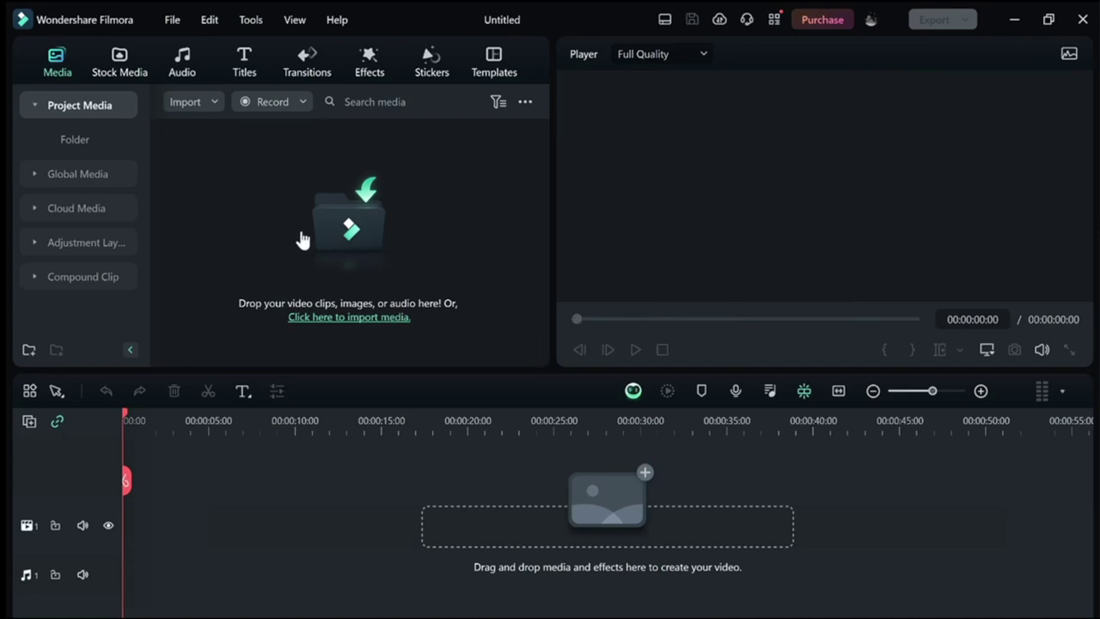
{"action": "left_click", "coordinate": [350, 228]}
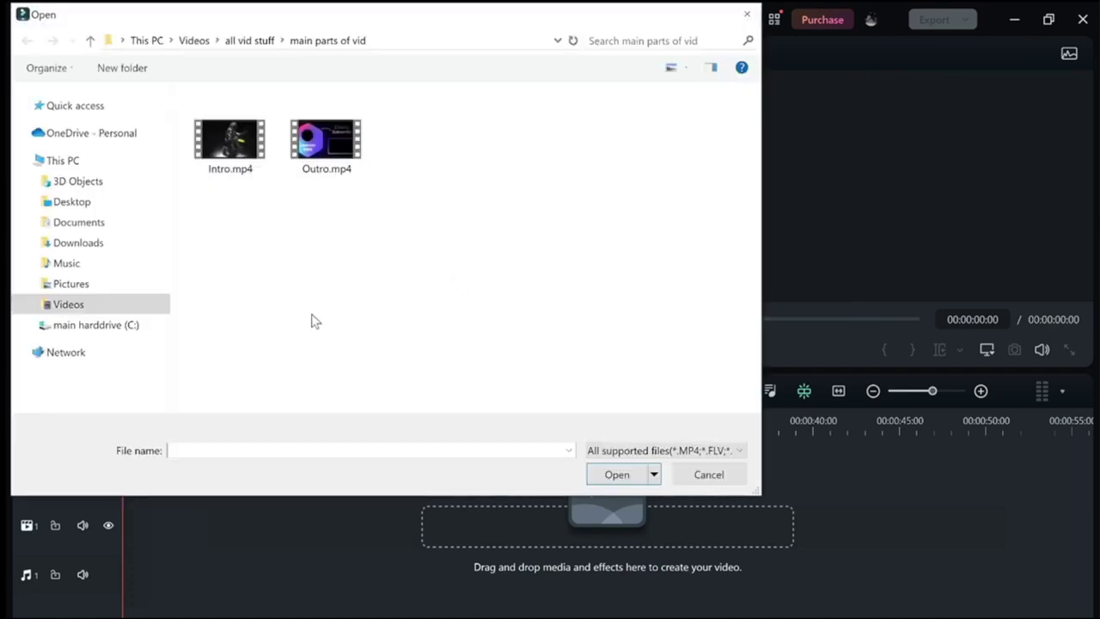
{"action": "left_click_drag", "start_coordinate": [228, 229], "coordinate": [352, 129]}
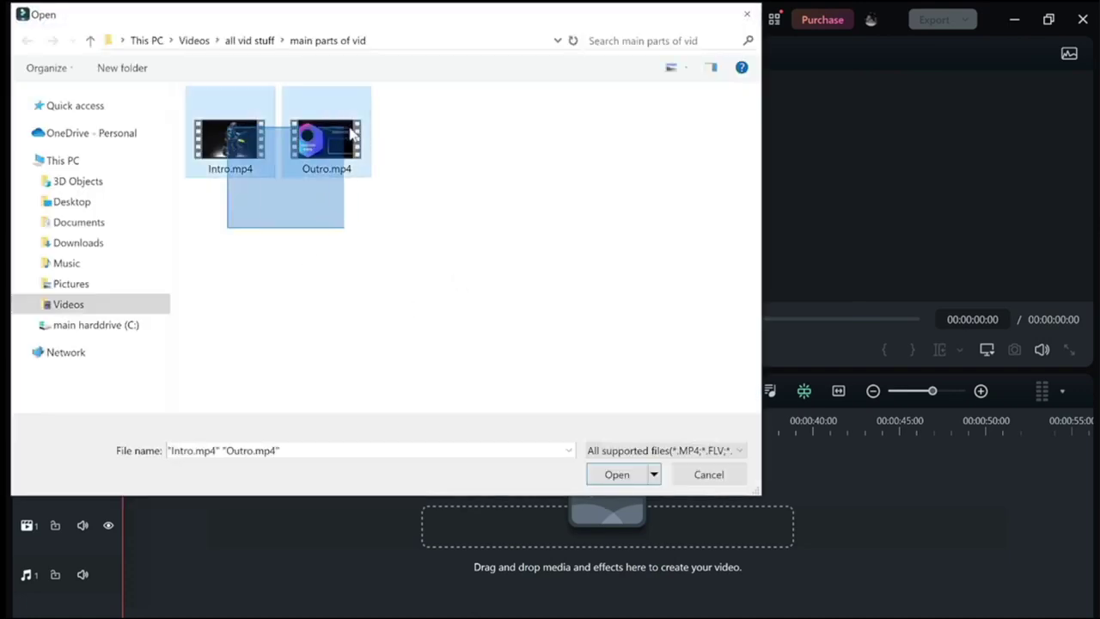
{"action": "left_click", "coordinate": [594, 478]}
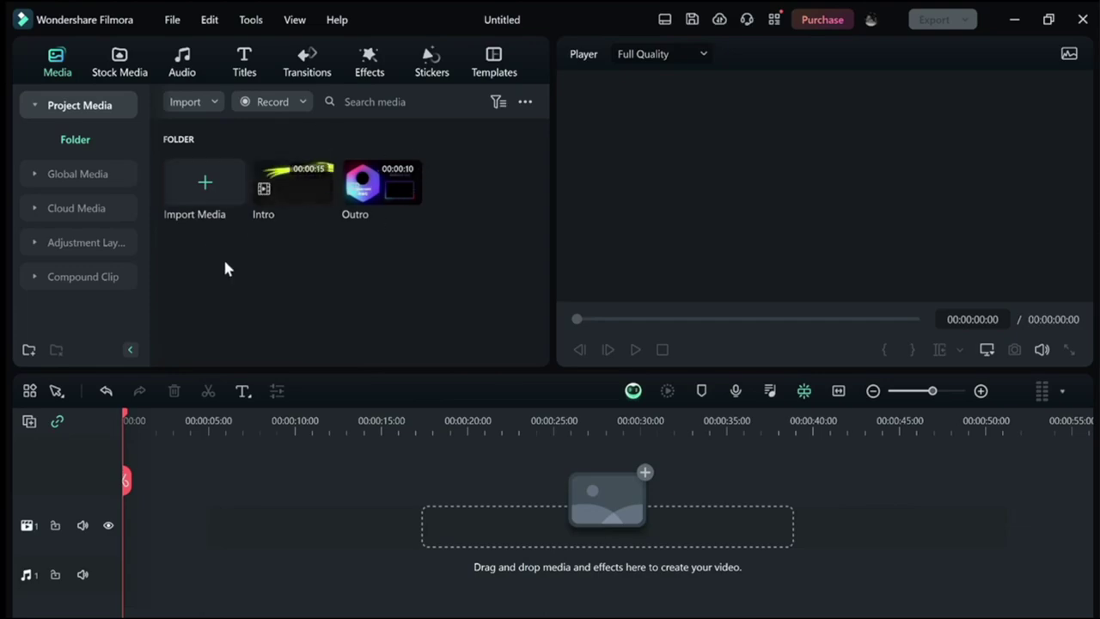
- Import the episode video ep14.mkv from the dark souls 1 folder in Videos into the project media
{"action": "left_click", "coordinate": [212, 215]}
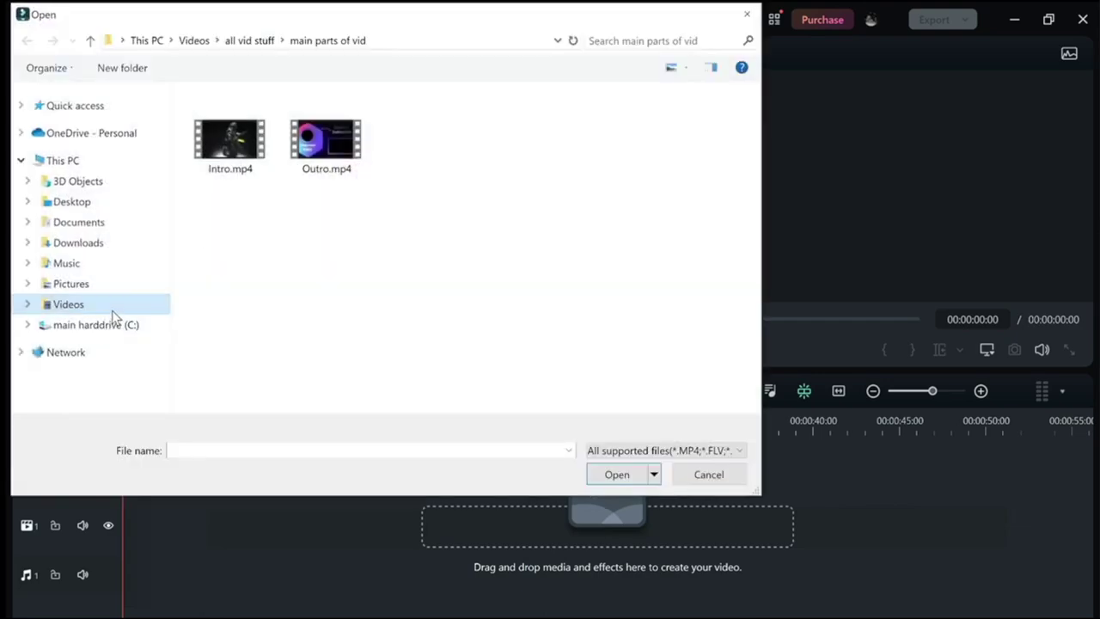
{"action": "left_click", "coordinate": [112, 307]}
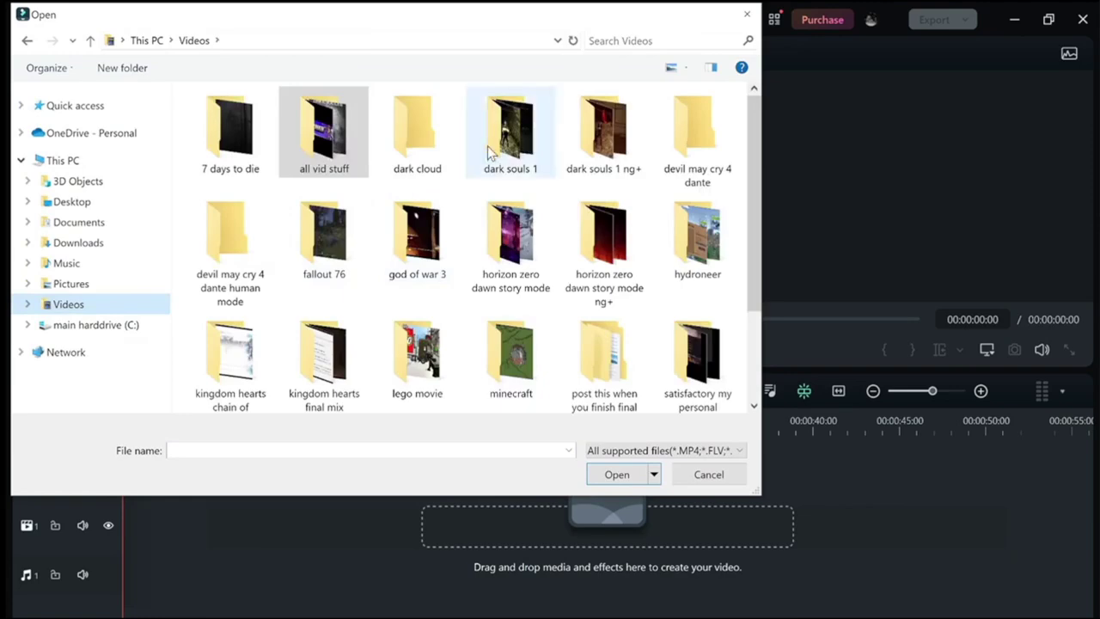
{"action": "double_click", "coordinate": [501, 130]}
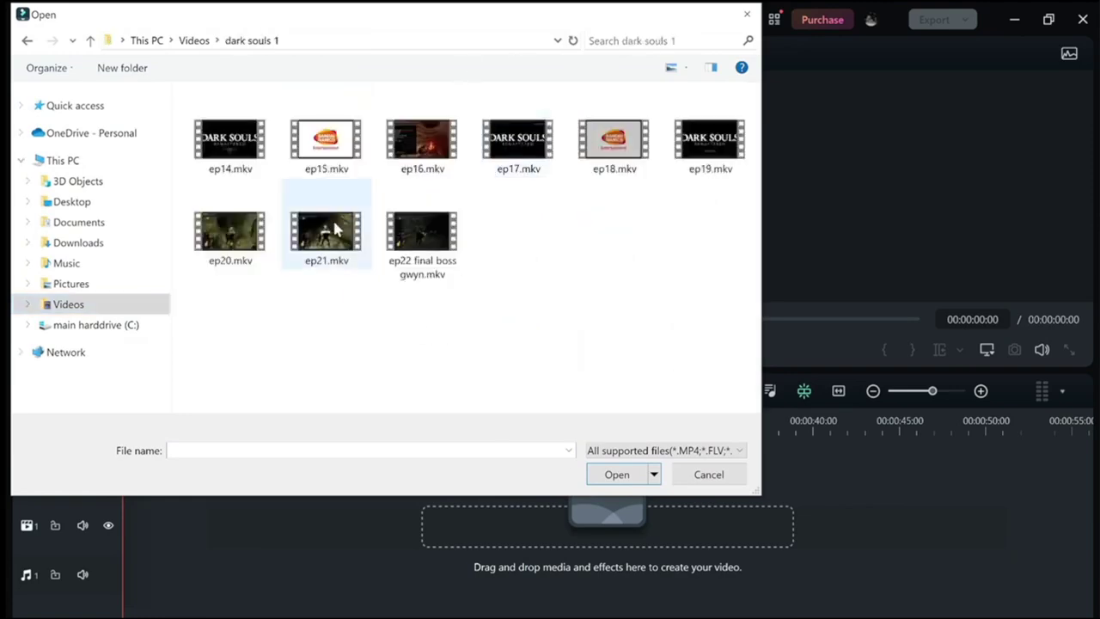
{"action": "left_click", "coordinate": [230, 167]}
{"action": "left_click", "coordinate": [618, 474]}
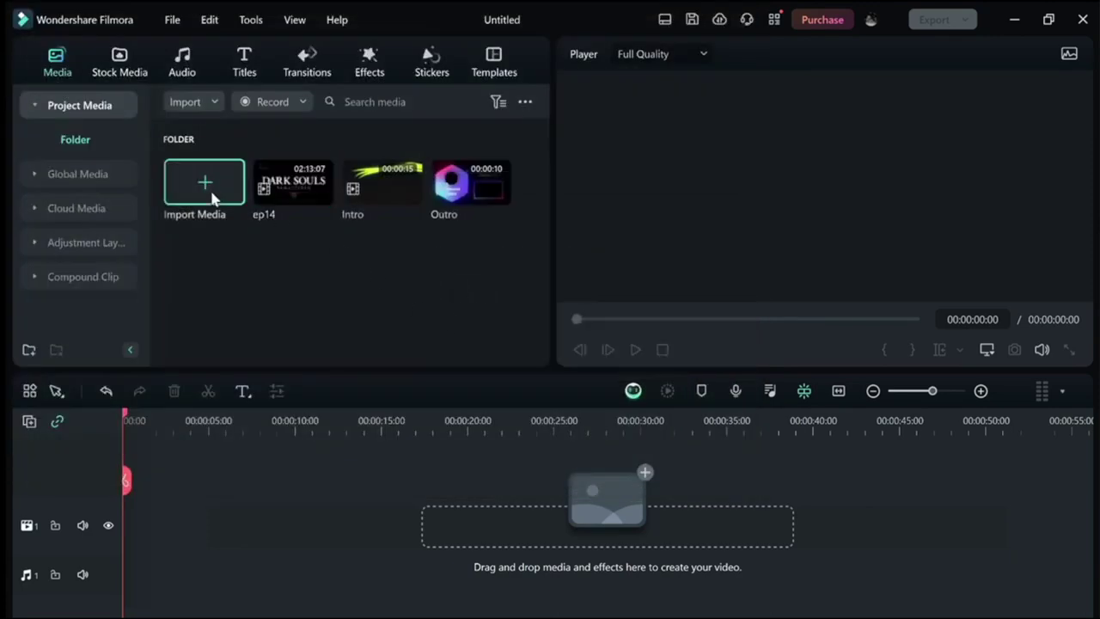
- Import the music tracks from the sounds folder inside all vid stuff in Videos into the project media
{"action": "left_click", "coordinate": [215, 200]}
{"action": "left_click", "coordinate": [118, 308]}
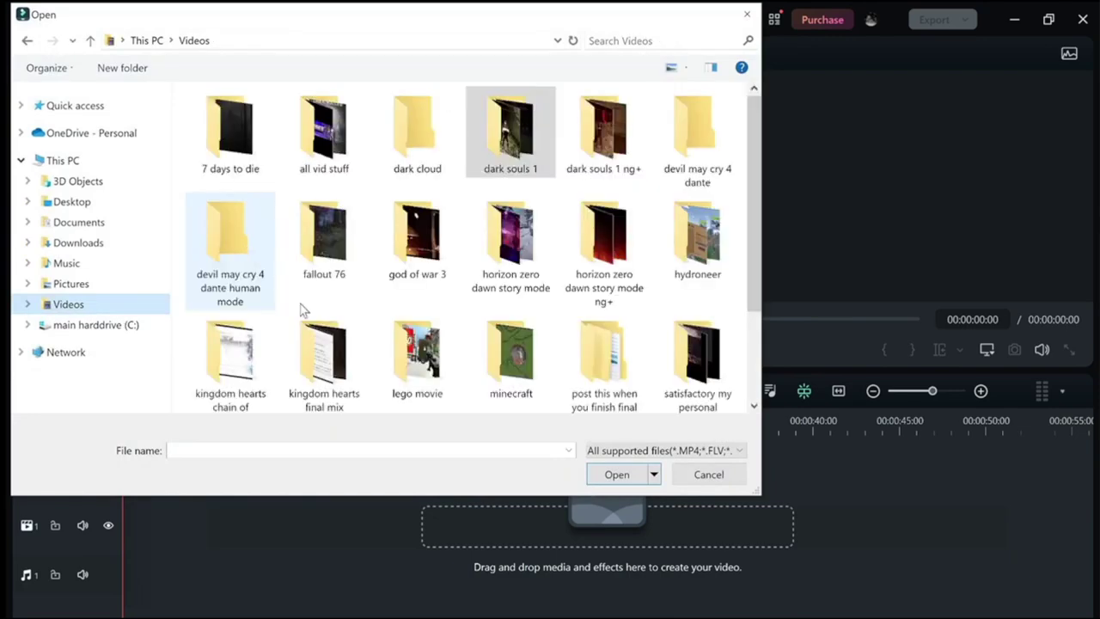
{"action": "double_click", "coordinate": [312, 137]}
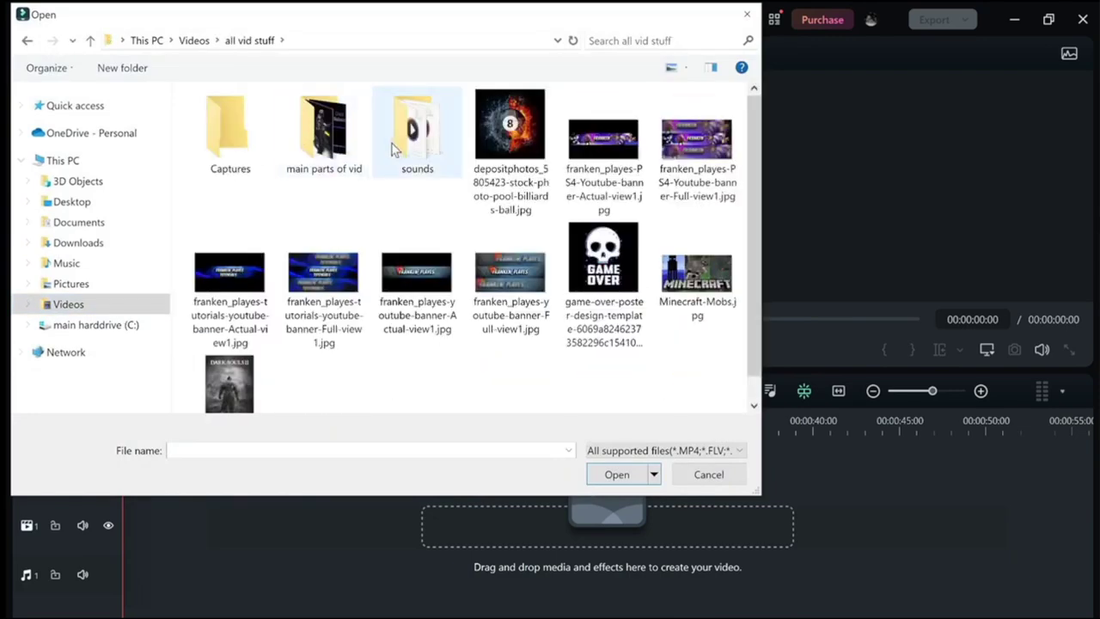
{"action": "double_click", "coordinate": [396, 149]}
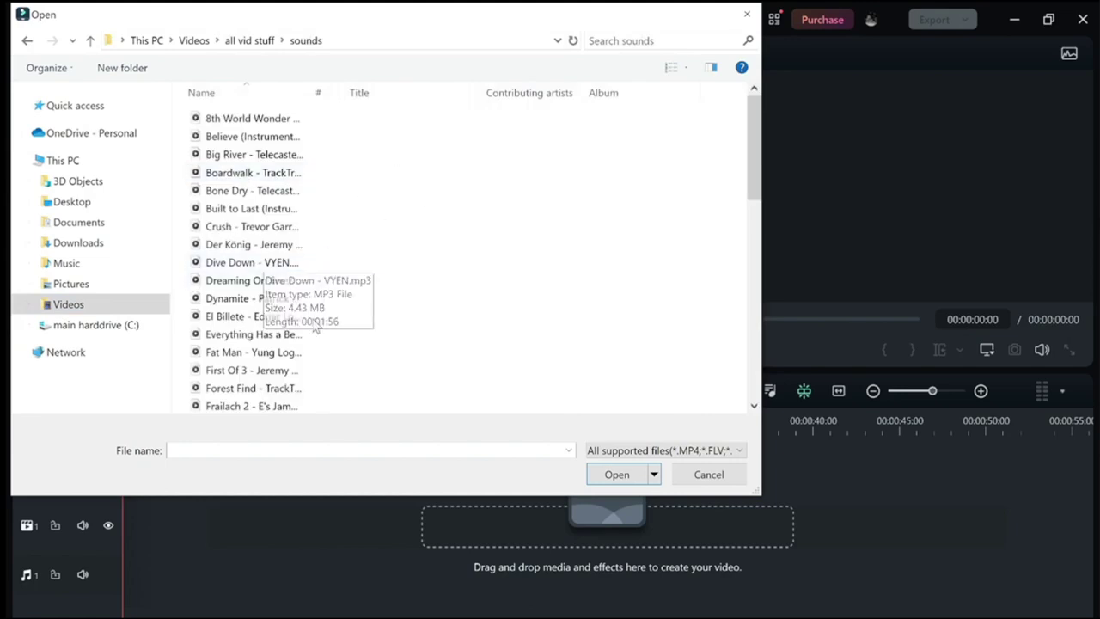
{"action": "left_click_drag", "start_coordinate": [183, 126], "coordinate": [363, 450]}
{"action": "left_click", "coordinate": [616, 474]}
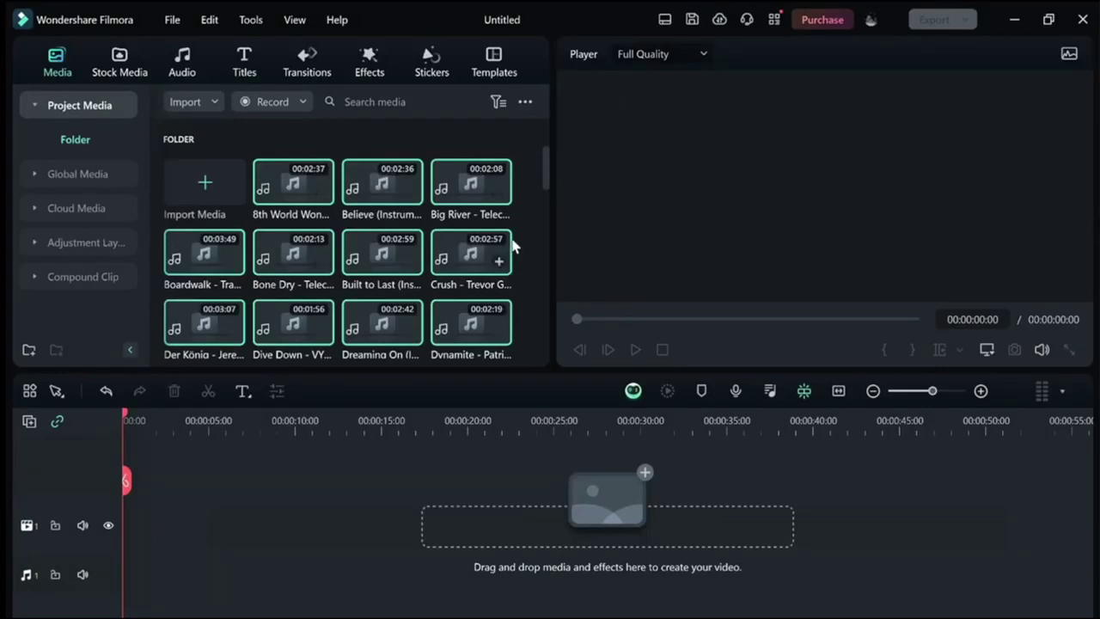
{"action": "left_click", "coordinate": [522, 234]}
{"action": "scroll", "coordinate": [516, 230], "scroll_direction": "down", "scroll_amount": 3}
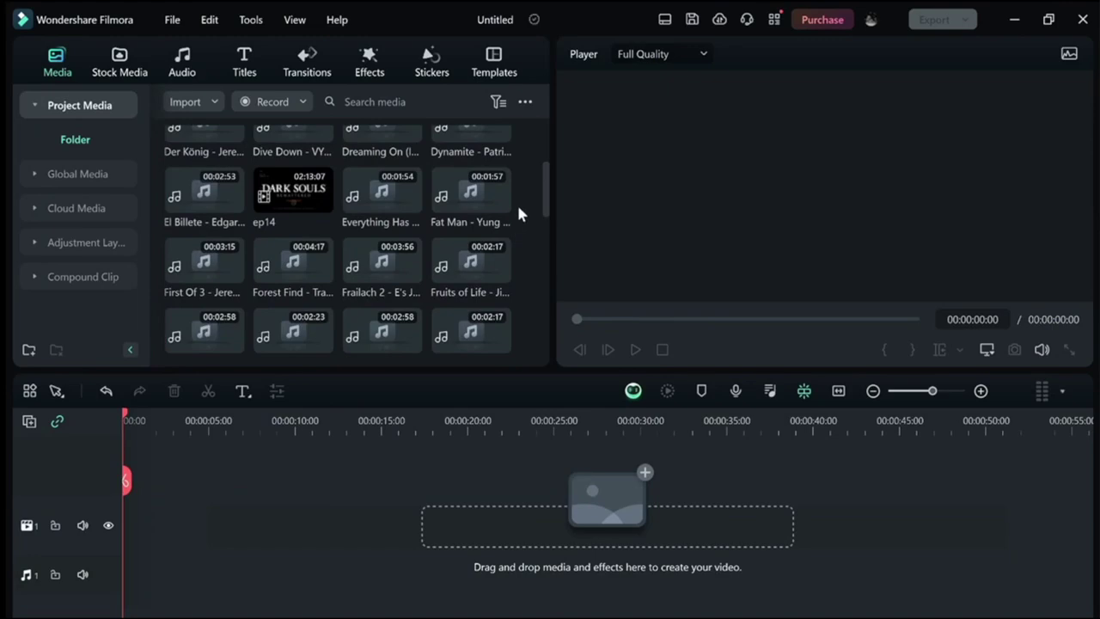
{"action": "scroll", "coordinate": [361, 225], "scroll_direction": "up", "scroll_amount": 1}
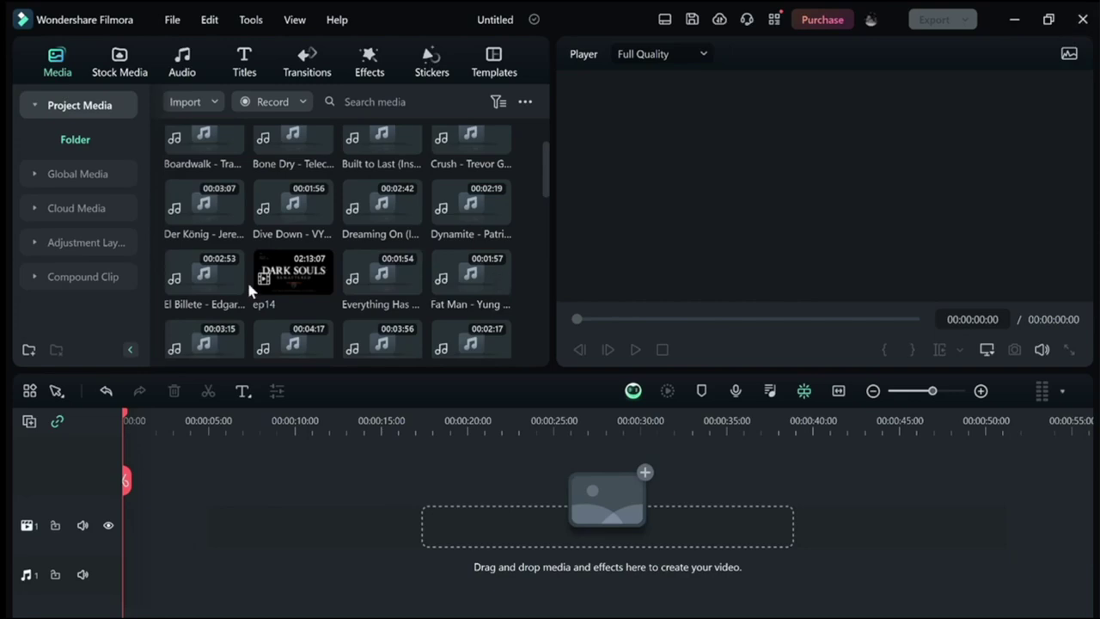
{"action": "scroll", "coordinate": [326, 279], "scroll_direction": "up", "scroll_amount": 3}
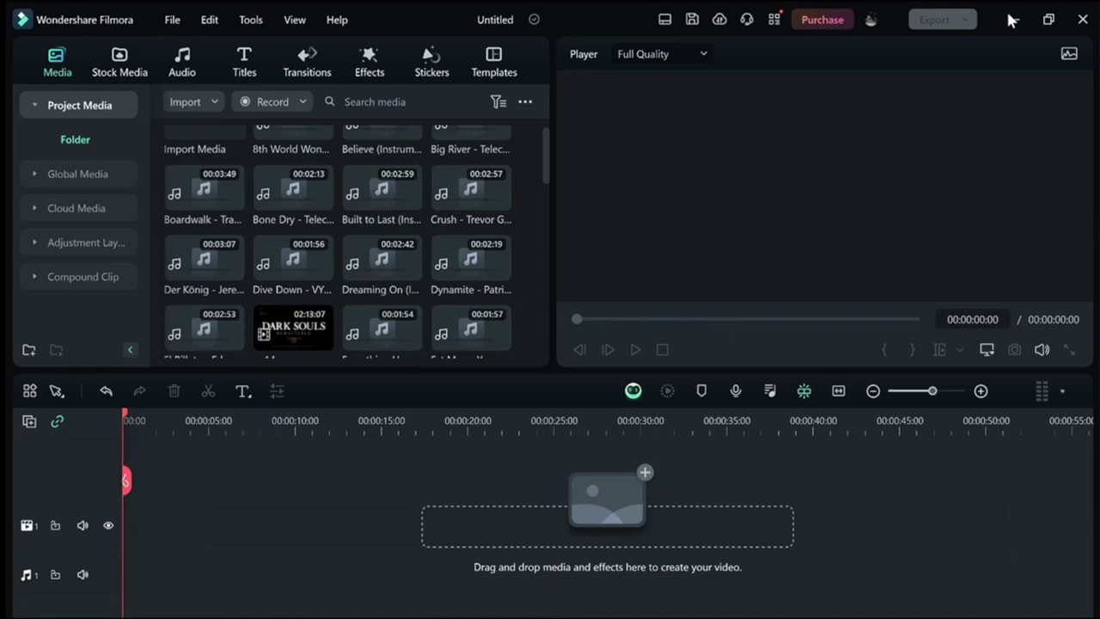
- Close the untitled project and exit Wondershare Filmora
{"action": "left_click", "coordinate": [1083, 21]}
{"action": "left_click", "coordinate": [685, 334]}
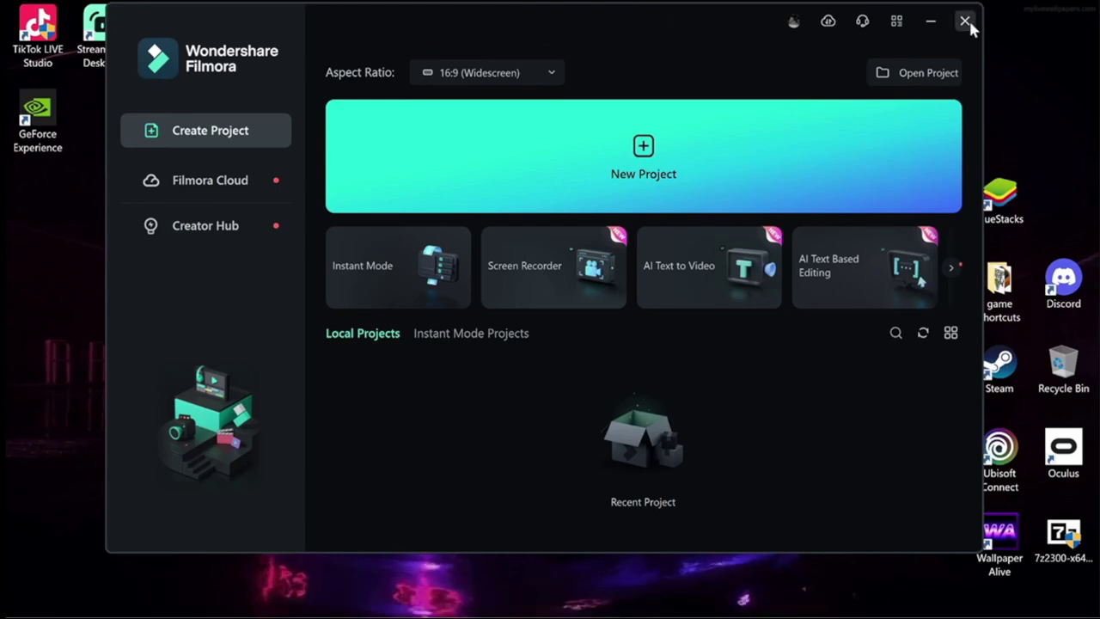
{"action": "left_click", "coordinate": [966, 23]}
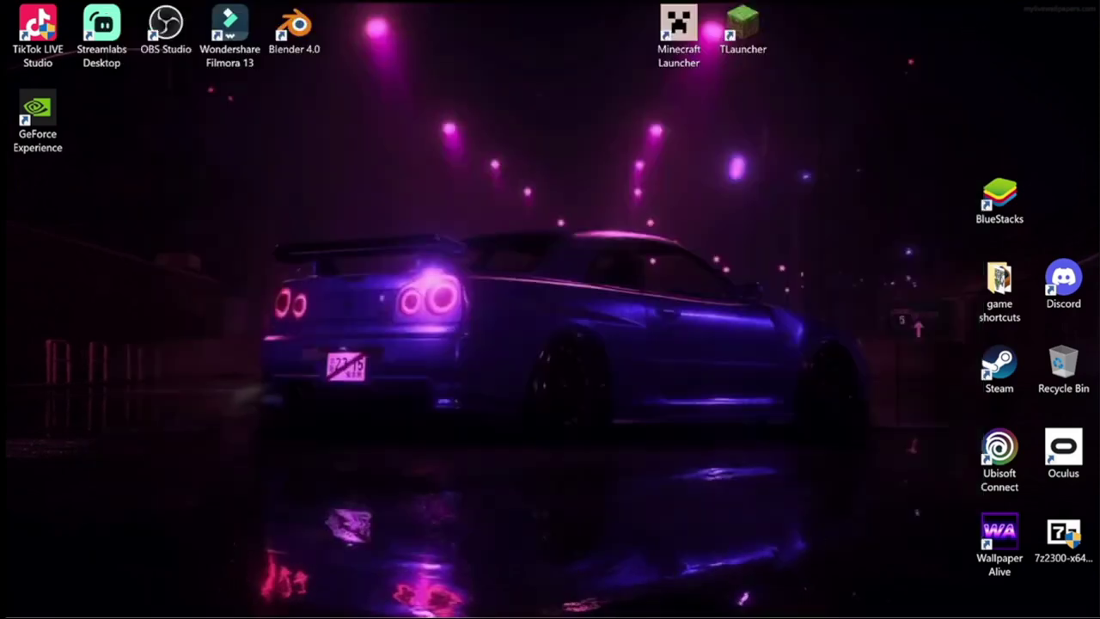
- Switch to ChatGPT in the browser and paste the copied prompt requesting a YouTube video title, description and tags
{"action": "left_click", "coordinate": [692, 604]}
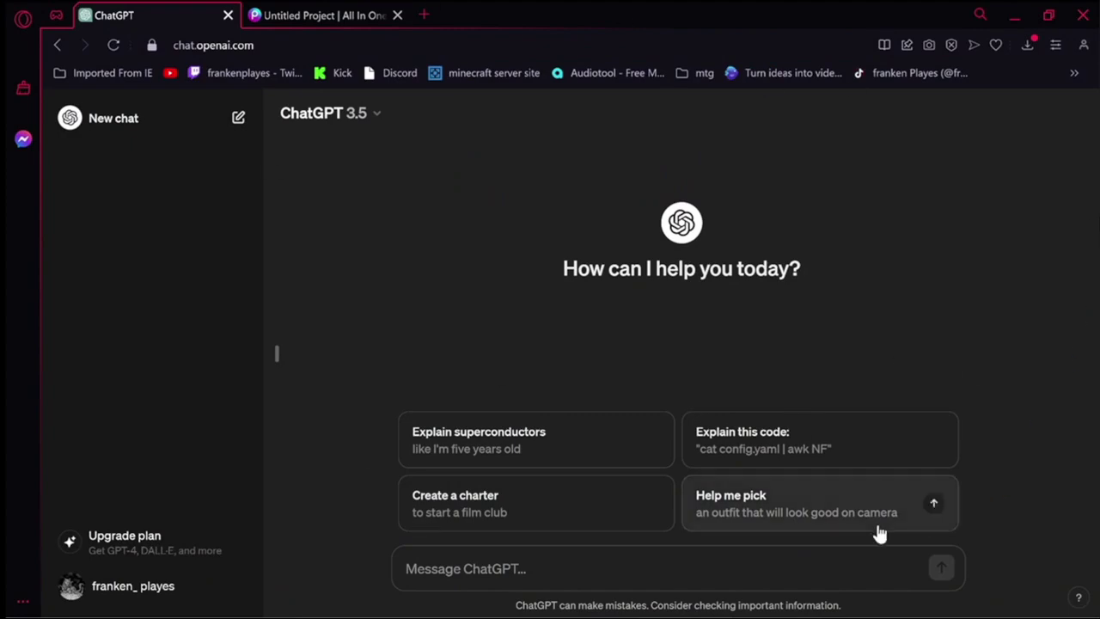
{"action": "right_click", "coordinate": [737, 571]}
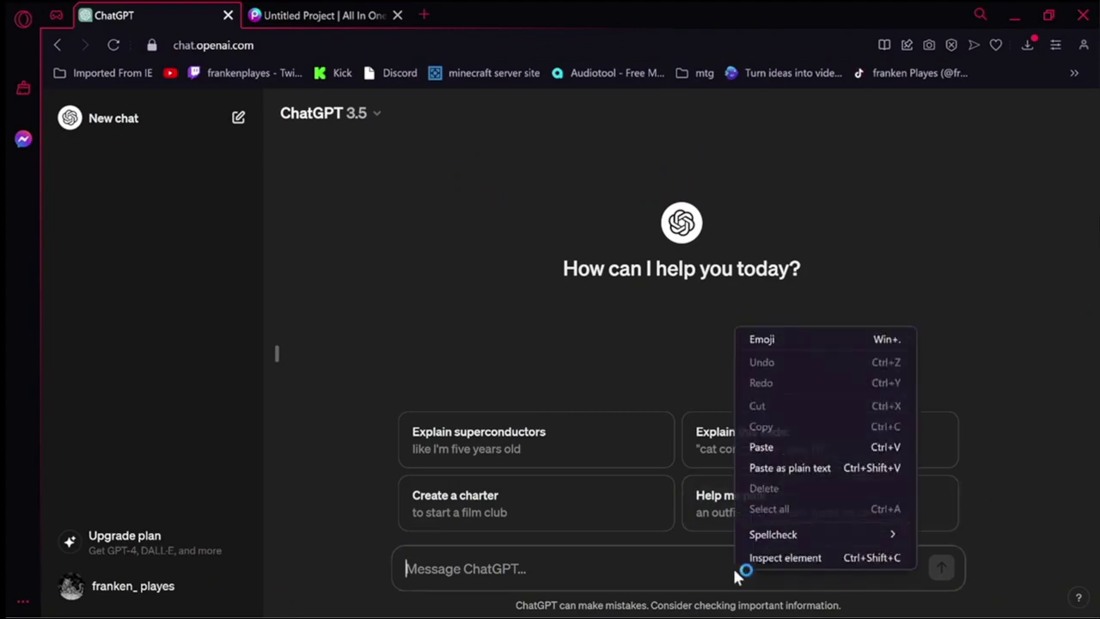
{"action": "left_click", "coordinate": [800, 449]}
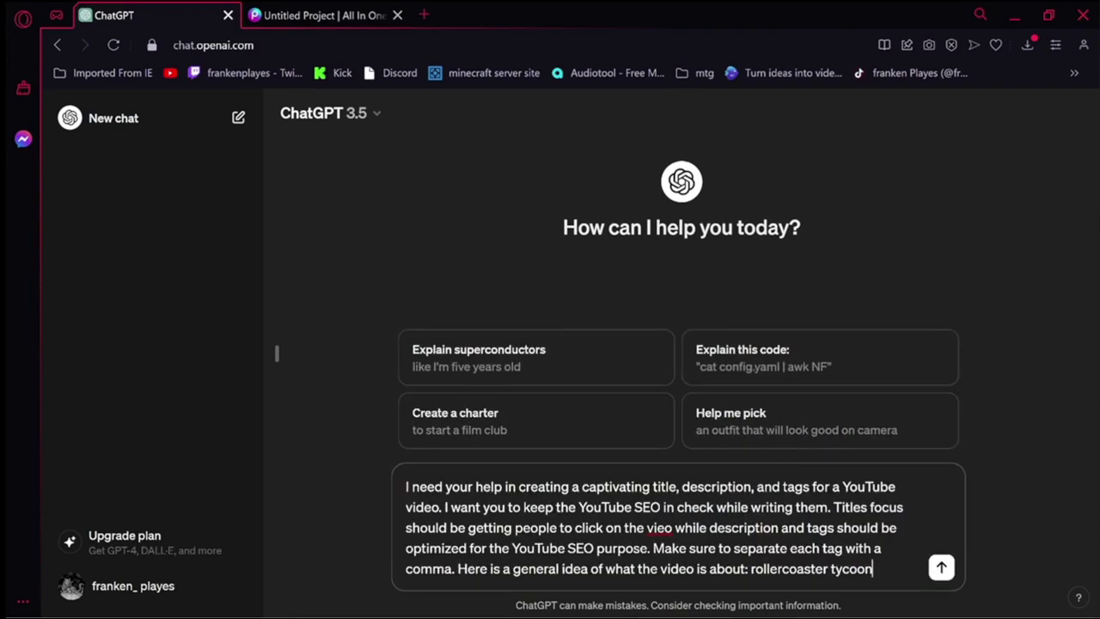
- Replace the prompt's topic "rollercoaster tycoon" with "dark souls remastered", send it and review the generated title, description and tags
{"action": "key", "text": "shift+Left"}
{"action": "key", "text": "shift+Left"}
{"action": "key", "text": "shift+Left"}
{"action": "key", "text": "shift+Left"}
{"action": "key", "text": "shift+Left"}
{"action": "key", "text": "shift+Left"}
{"action": "key", "text": "shift+Left"}
{"action": "key", "text": "shift+Left"}
{"action": "key", "text": "shift+Left"}
{"action": "key", "text": "shift+Left"}
{"action": "key", "text": "shift+Left"}
{"action": "key", "text": "shift+Left"}
{"action": "key", "text": "shift+Left"}
{"action": "key", "text": "shift+Left"}
{"action": "key", "text": "shift+Left"}
{"action": "key", "text": "shift+Left"}
{"action": "key", "text": "shift+Left"}
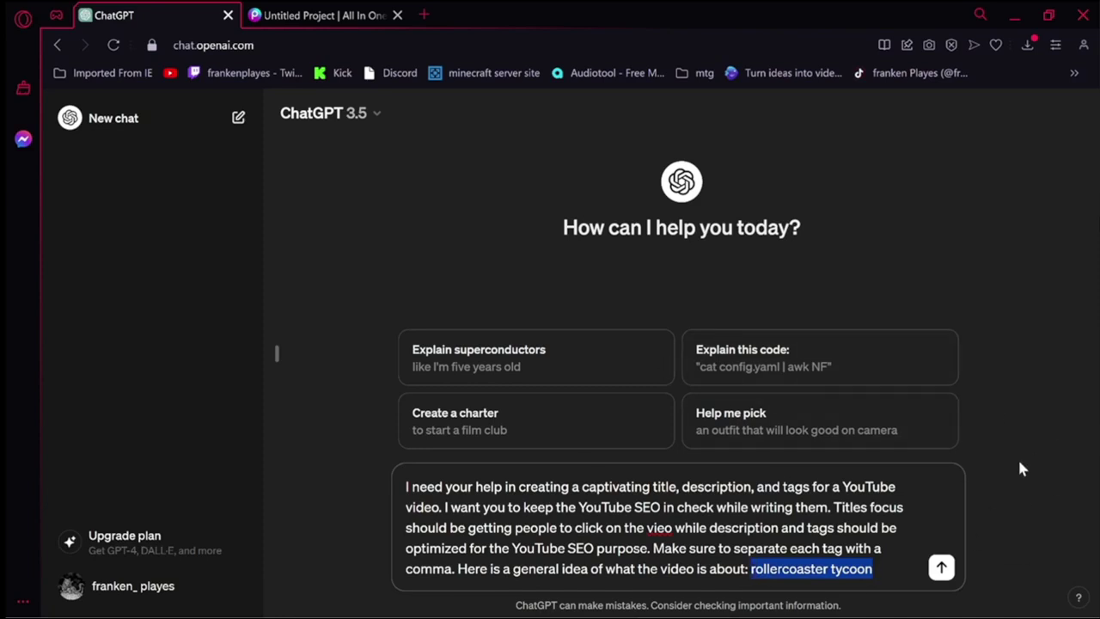
{"action": "key", "text": "BackSpace"}
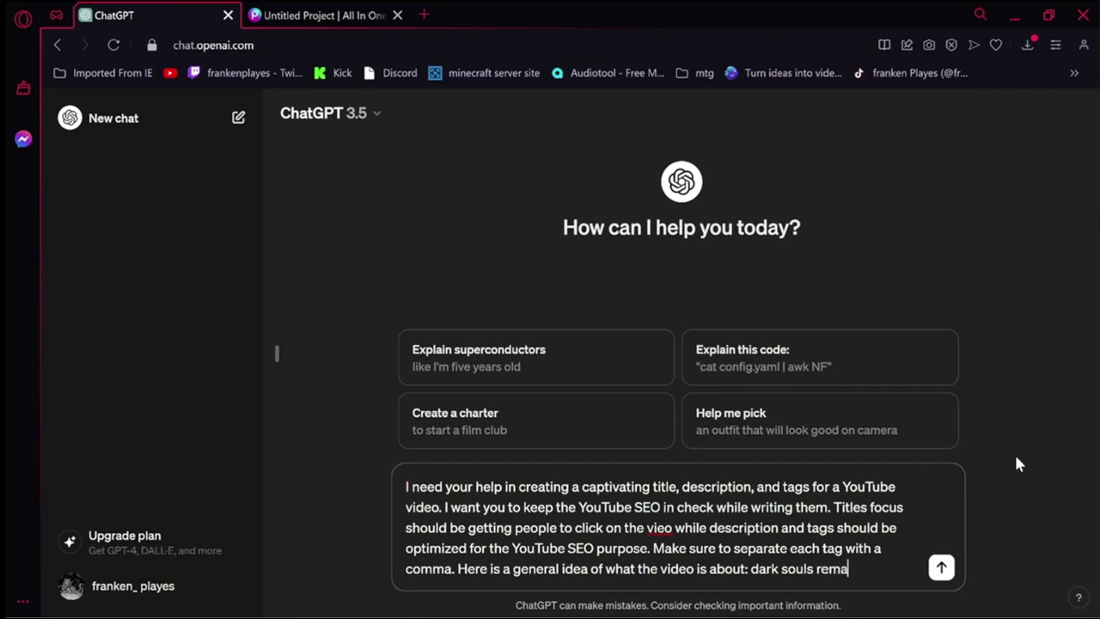
{"action": "type", "text": "red"}
{"action": "key", "text": "Return"}
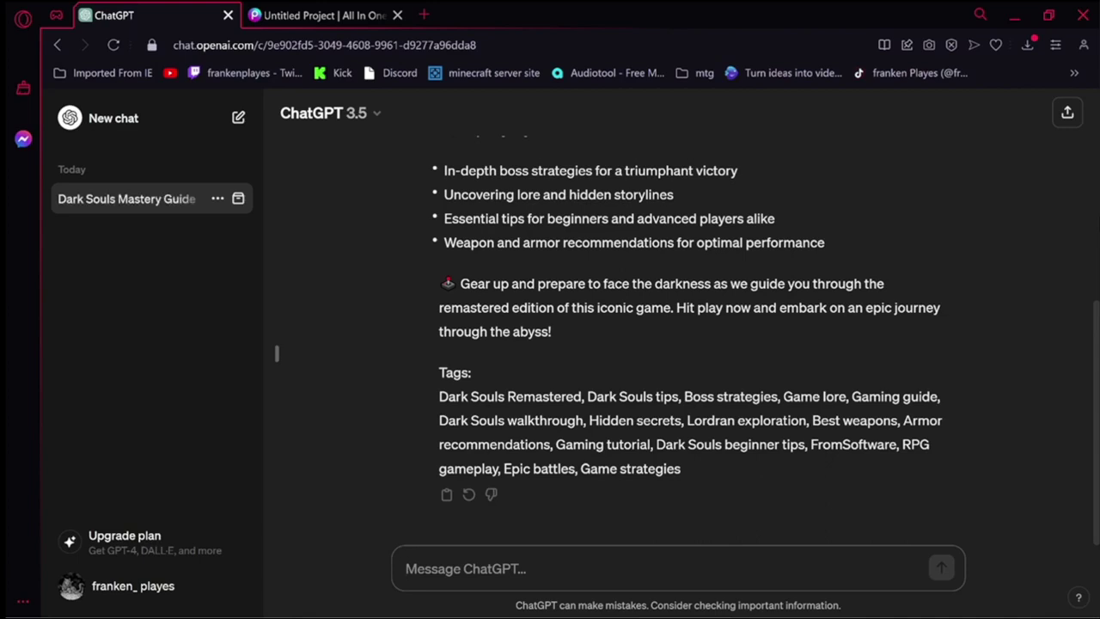
{"action": "scroll", "coordinate": [688, 344], "scroll_direction": "up", "scroll_amount": 1}
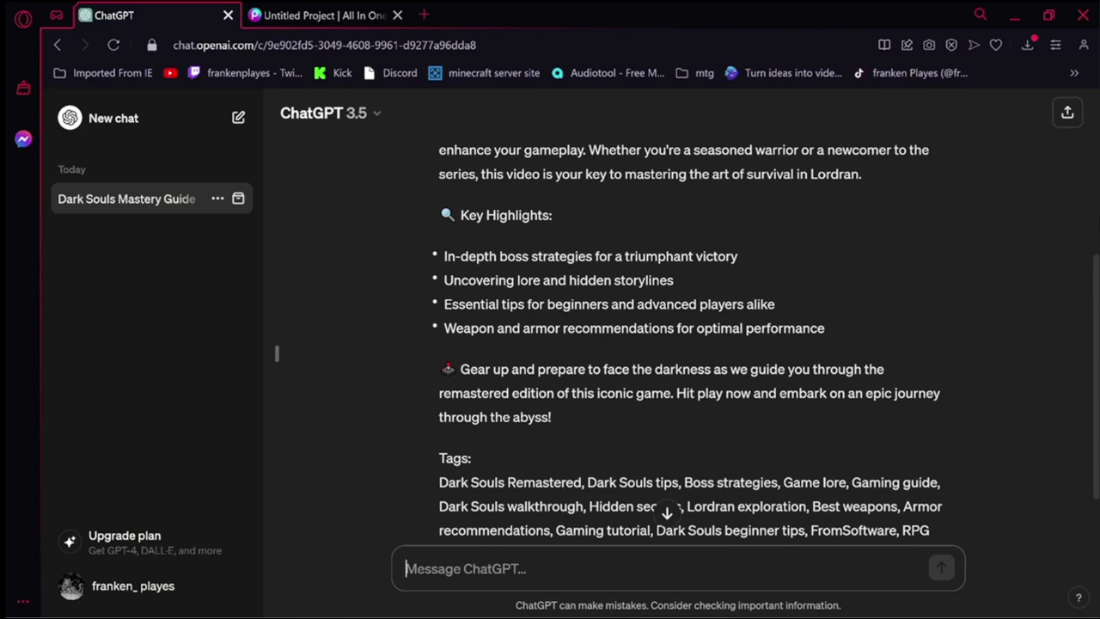
{"action": "scroll", "coordinate": [683, 361], "scroll_direction": "up", "scroll_amount": 3}
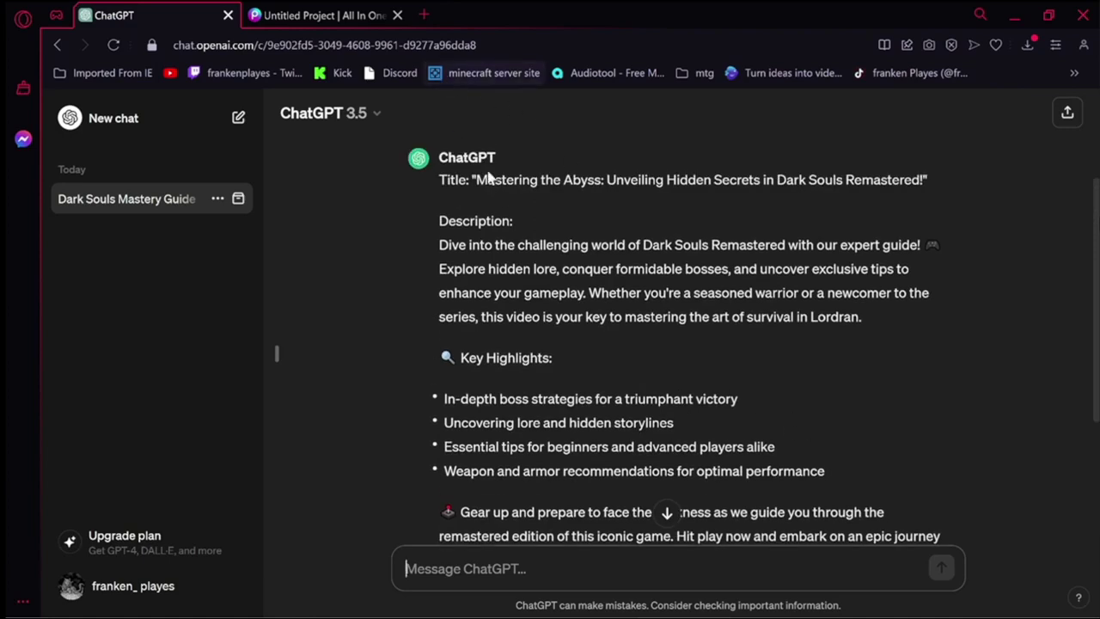
- Switch to Picsart in the browser and upload capsule_616x353.jpg from the pics folder in Pictures onto the canvas
{"action": "left_click", "coordinate": [323, 15]}
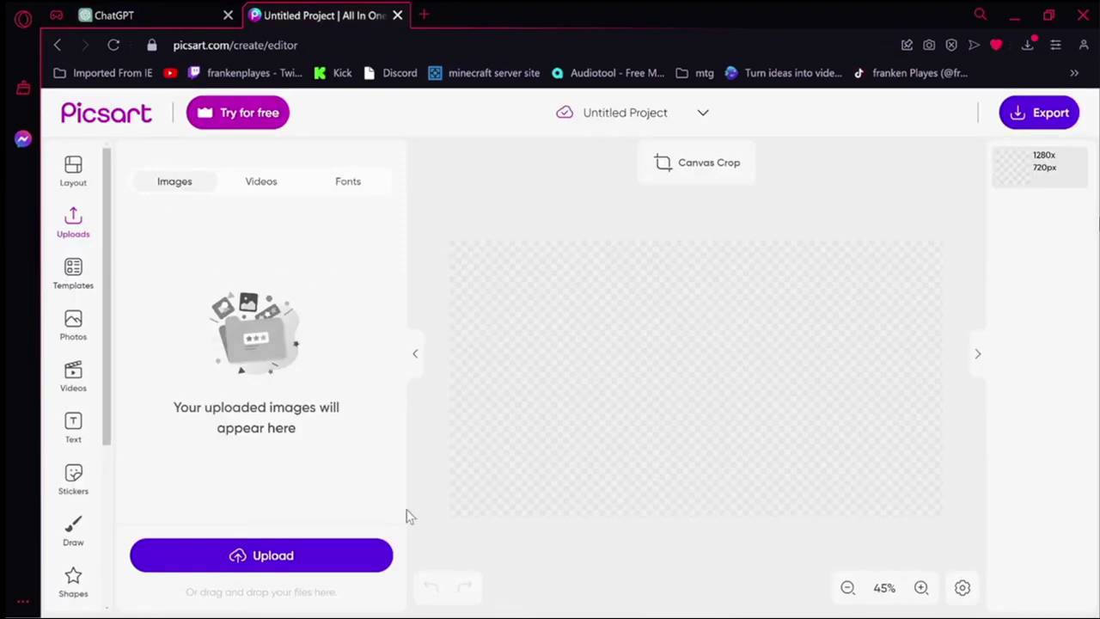
{"action": "left_click", "coordinate": [283, 570]}
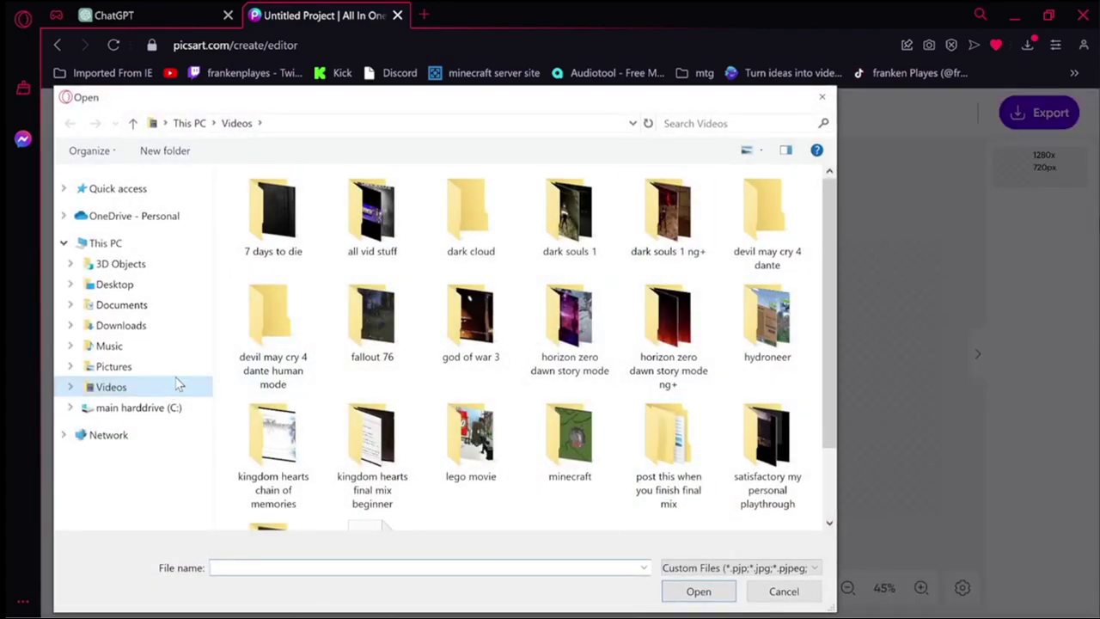
{"action": "left_click", "coordinate": [155, 368]}
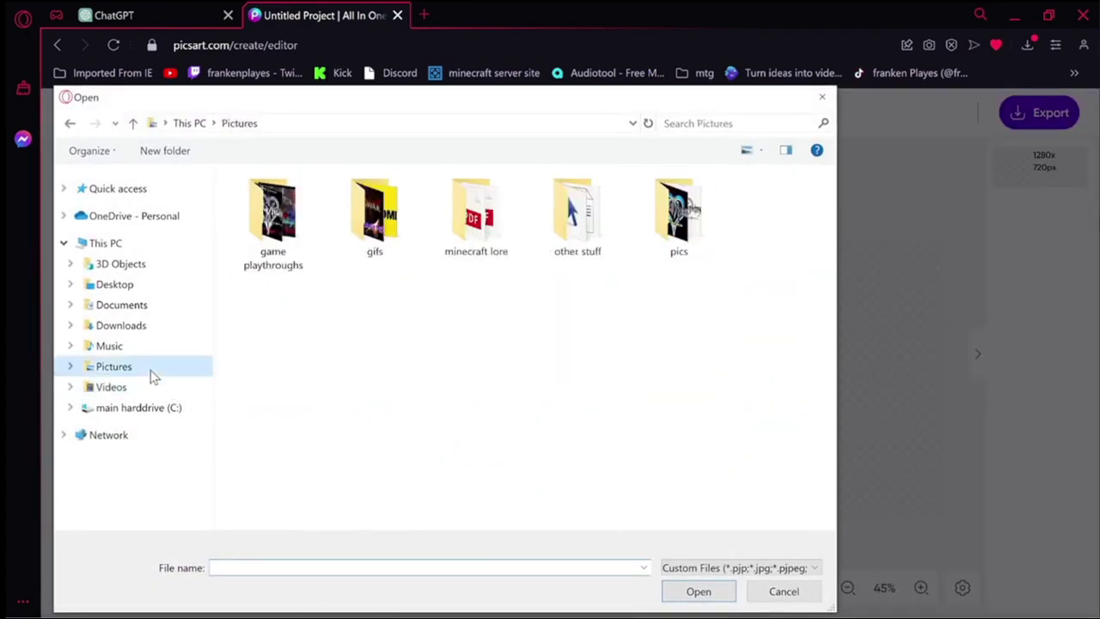
{"action": "double_click", "coordinate": [679, 211]}
{"action": "scroll", "coordinate": [494, 444], "scroll_direction": "down", "scroll_amount": 3}
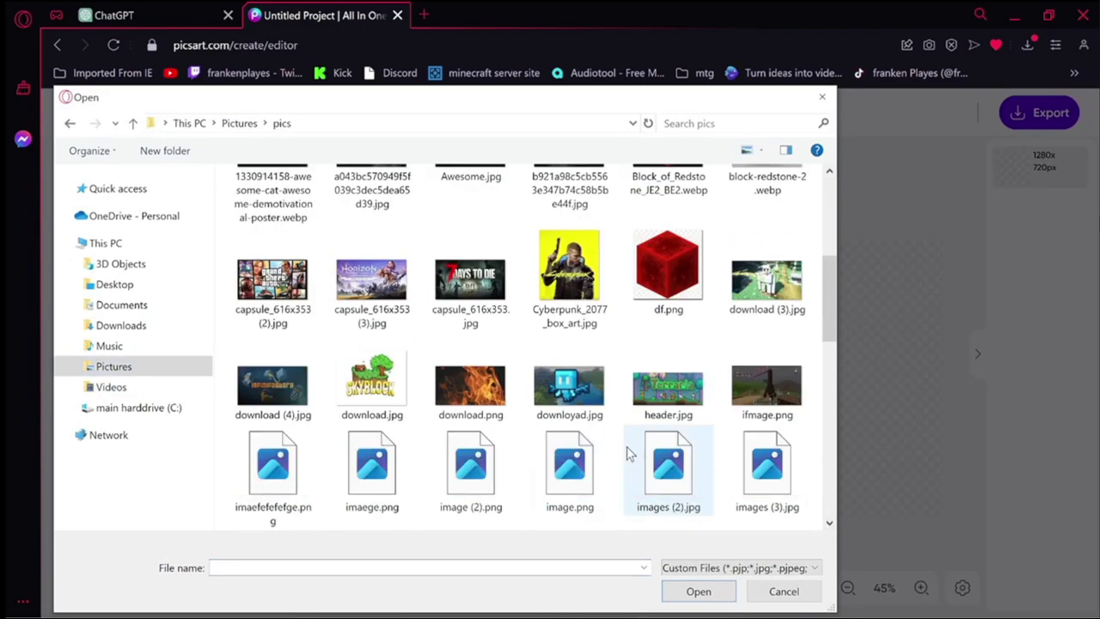
{"action": "left_click", "coordinate": [493, 279]}
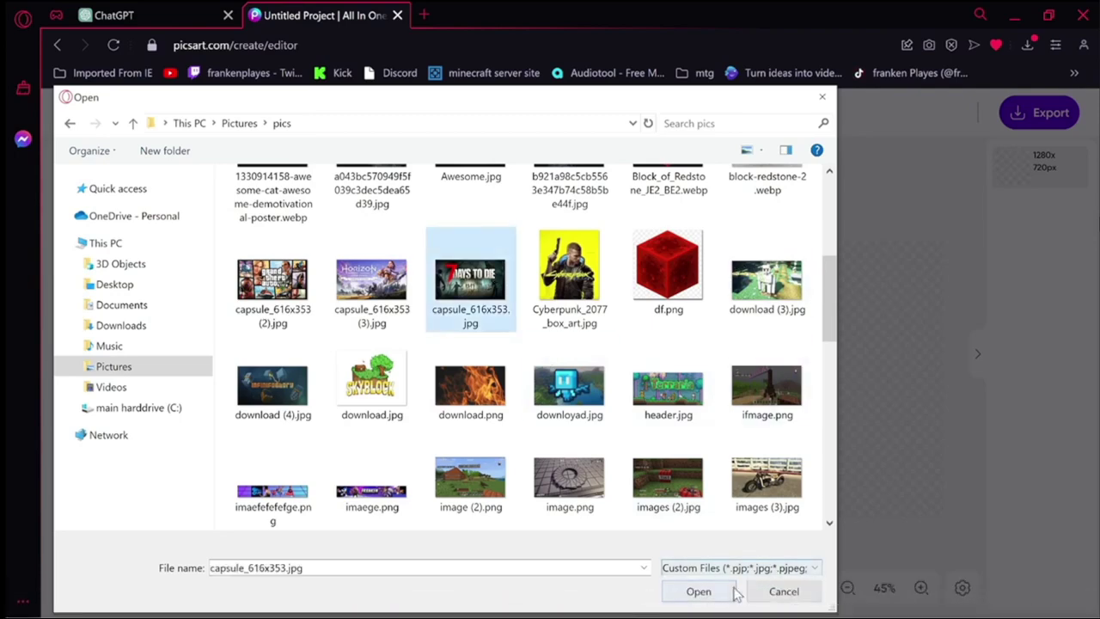
{"action": "left_click", "coordinate": [698, 591]}
{"action": "left_click", "coordinate": [189, 269]}
{"action": "left_click", "coordinate": [717, 569]}
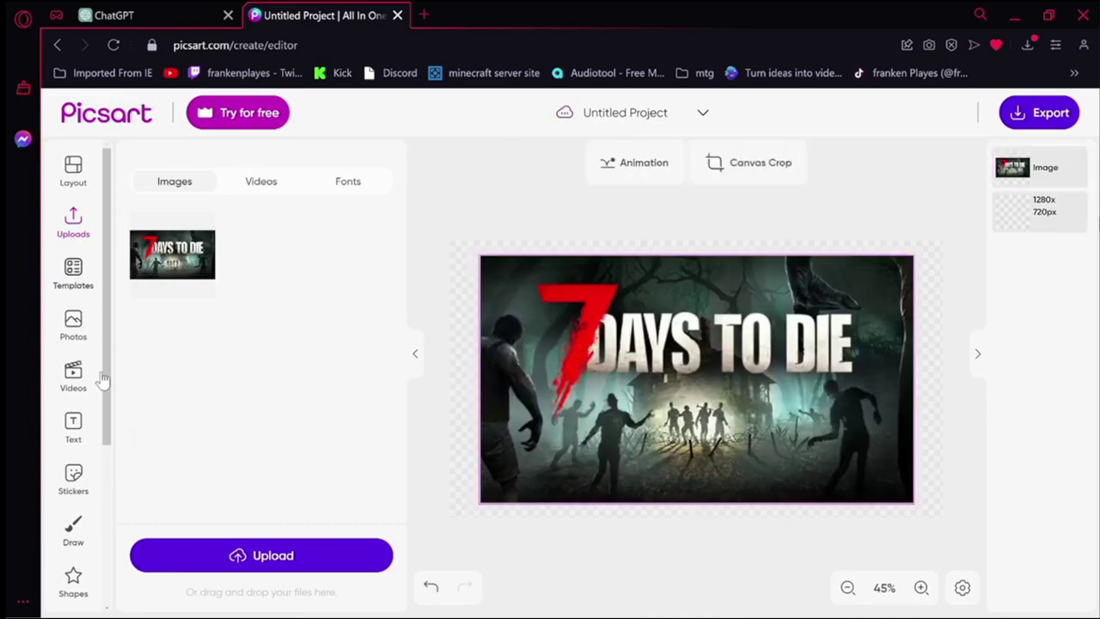
- Add a "Hello" text in the Handwritten style over the 7 Days to Die image
{"action": "left_click", "coordinate": [75, 434]}
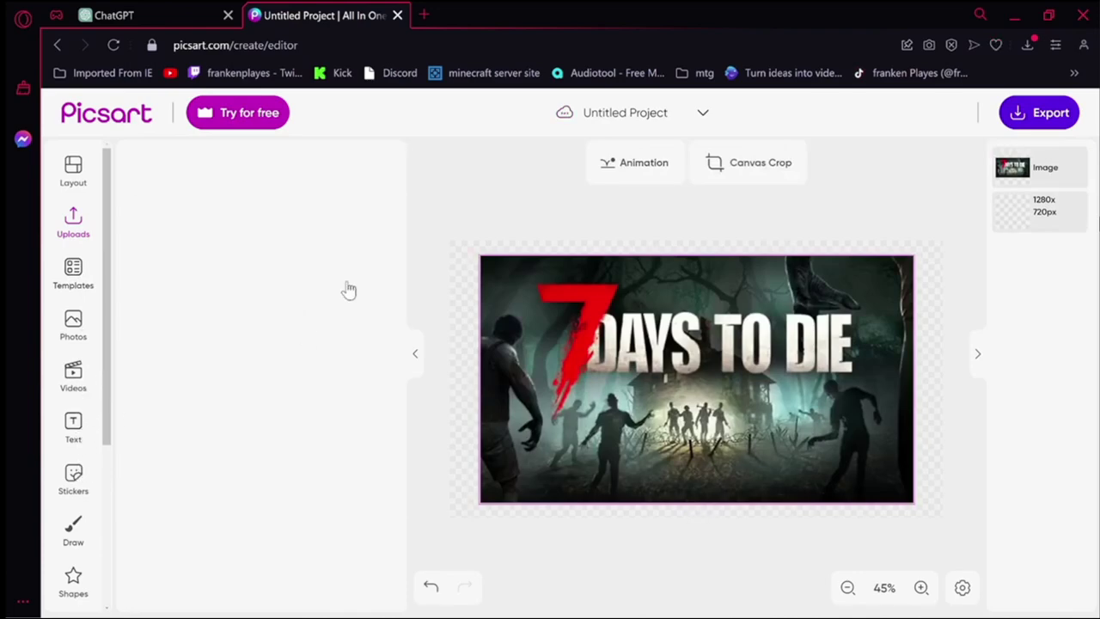
{"action": "scroll", "coordinate": [271, 526], "scroll_direction": "down", "scroll_amount": 1}
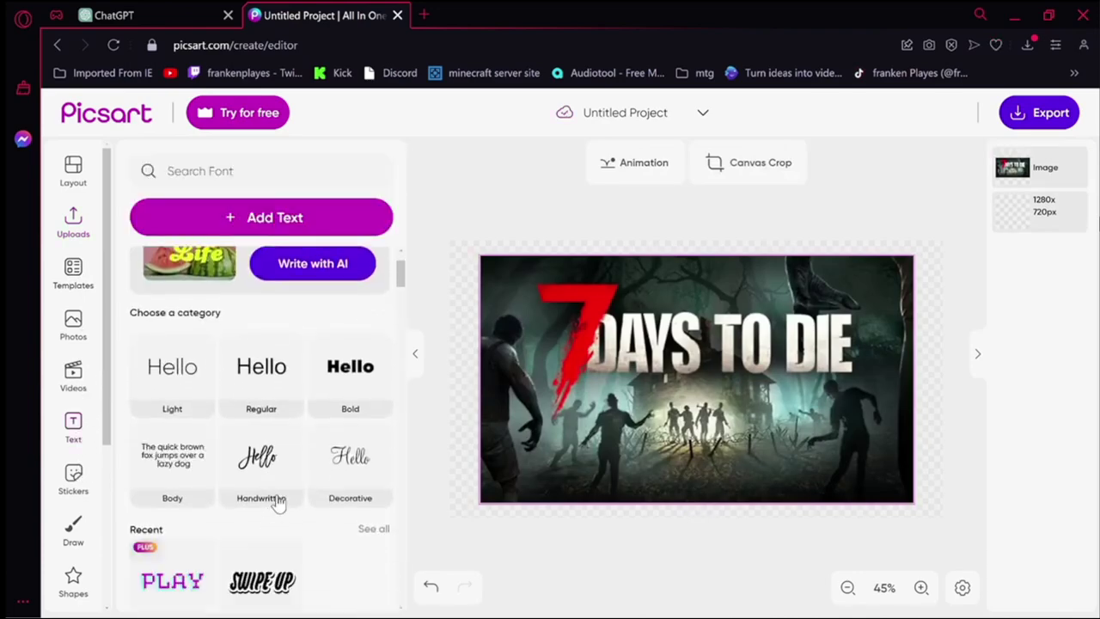
{"action": "double_click", "coordinate": [261, 464]}
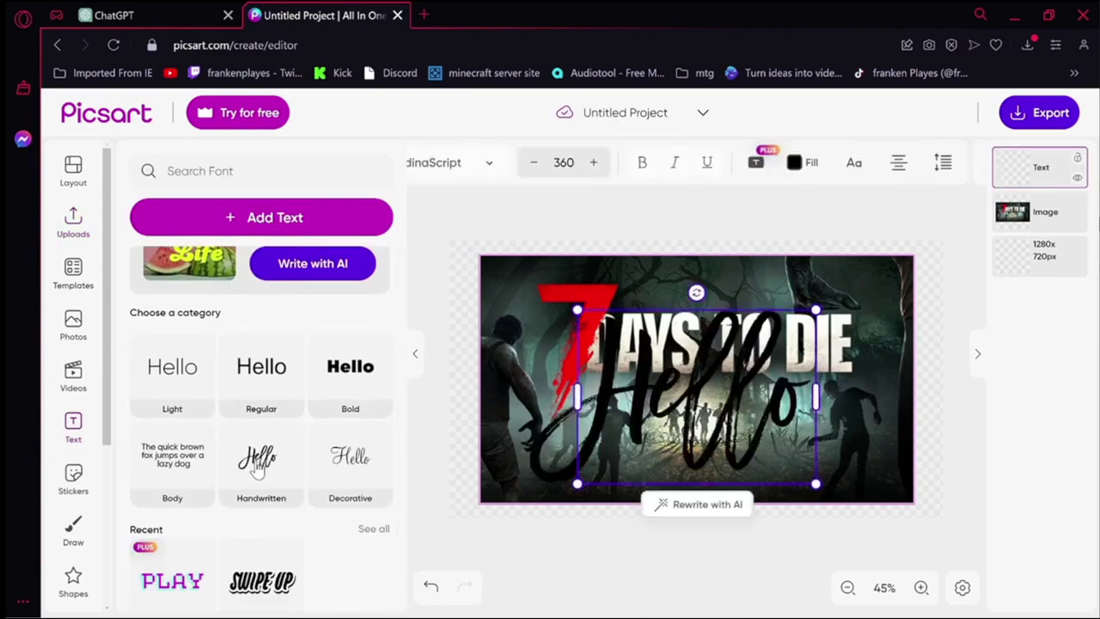
{"action": "key", "text": "Delete"}
{"action": "left_click", "coordinate": [1031, 169]}
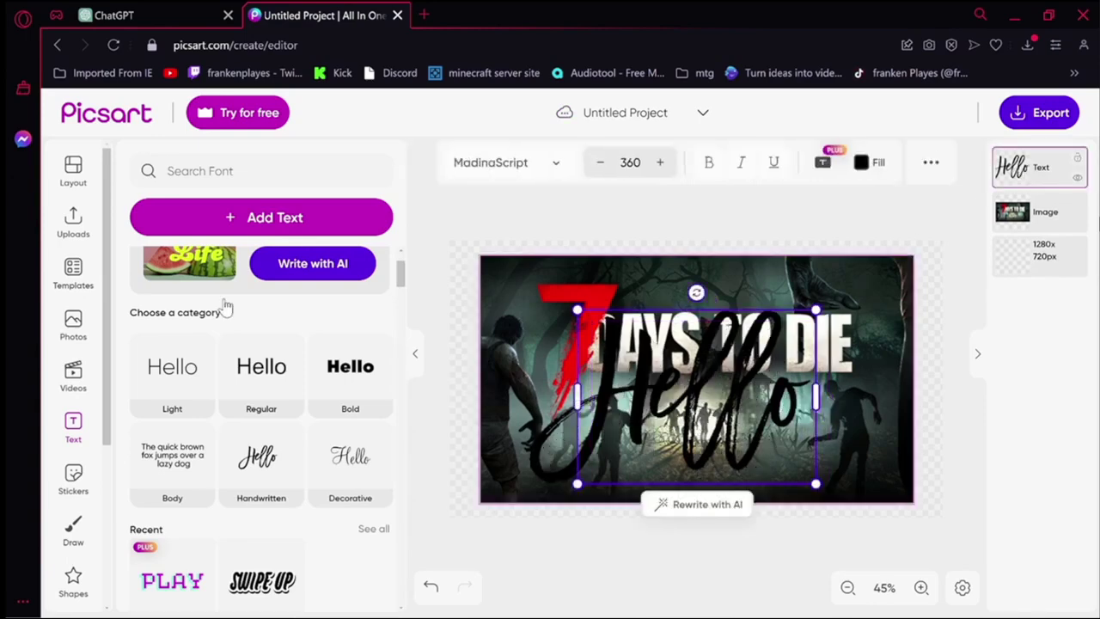
- Set the Hello text's fill to red ff0000 and its font size to 100
{"action": "left_click", "coordinate": [861, 162]}
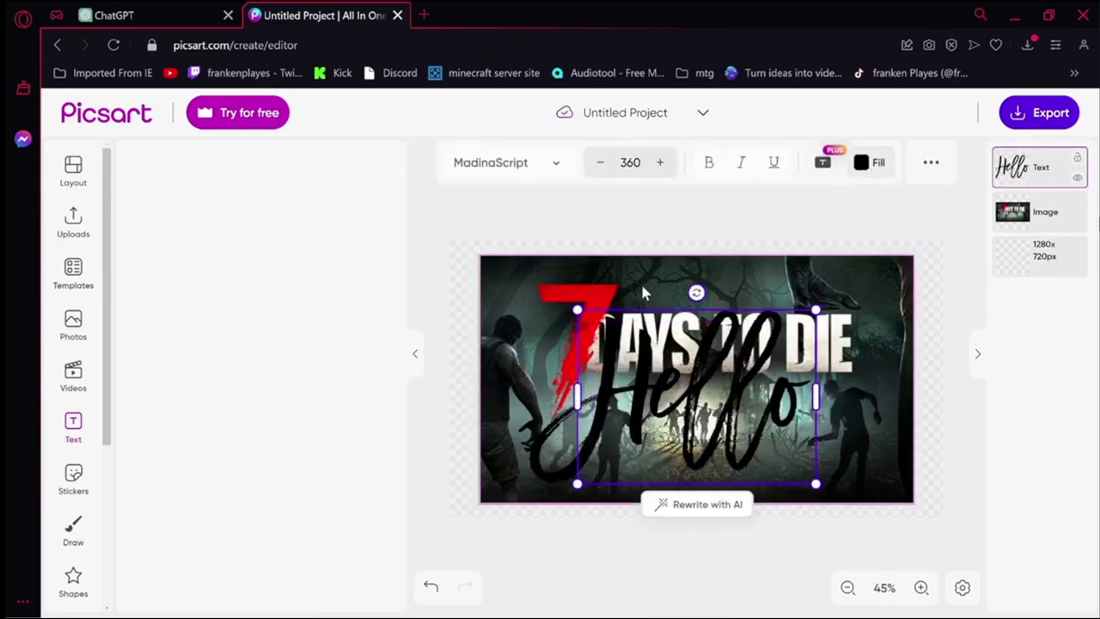
{"action": "left_click_drag", "start_coordinate": [335, 222], "coordinate": [382, 207]}
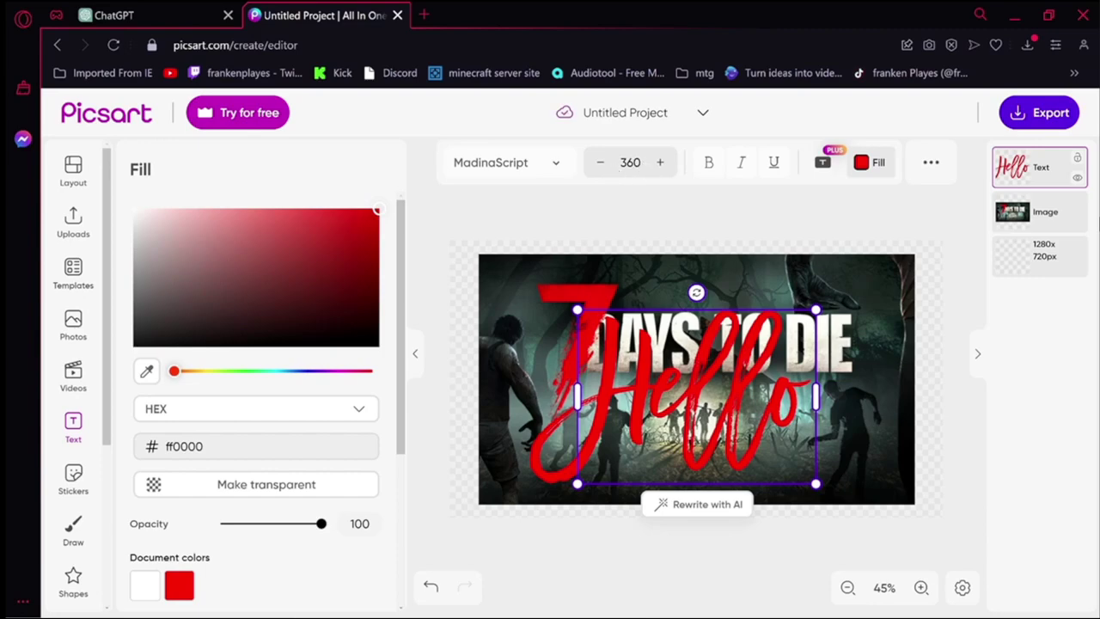
{"action": "left_click", "coordinate": [630, 162]}
{"action": "type", "text": "100"}
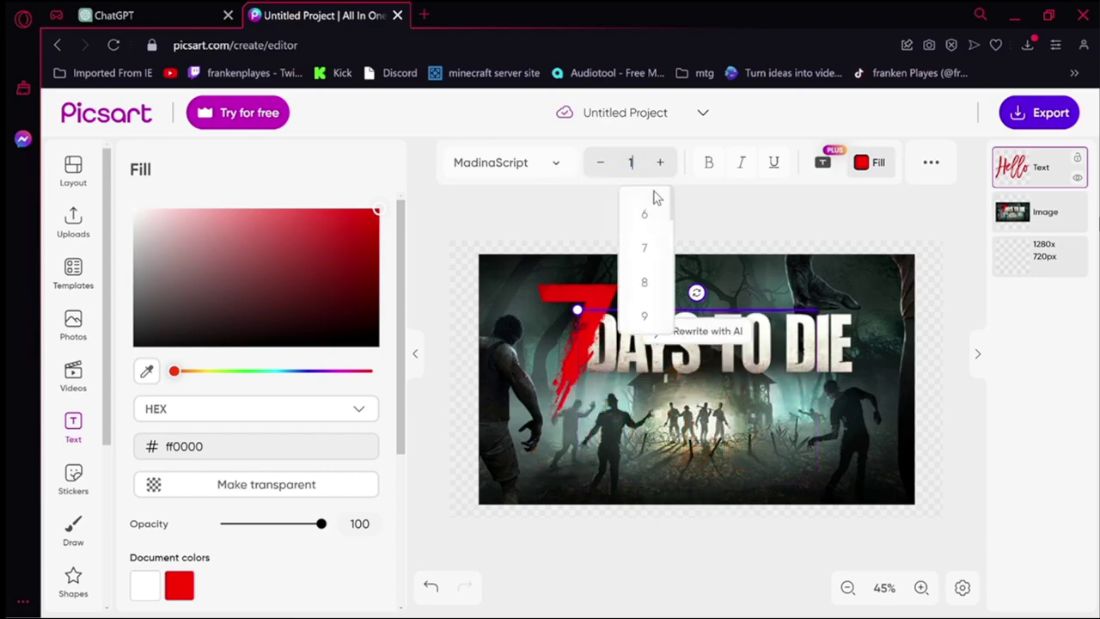
{"action": "left_click", "coordinate": [695, 520]}
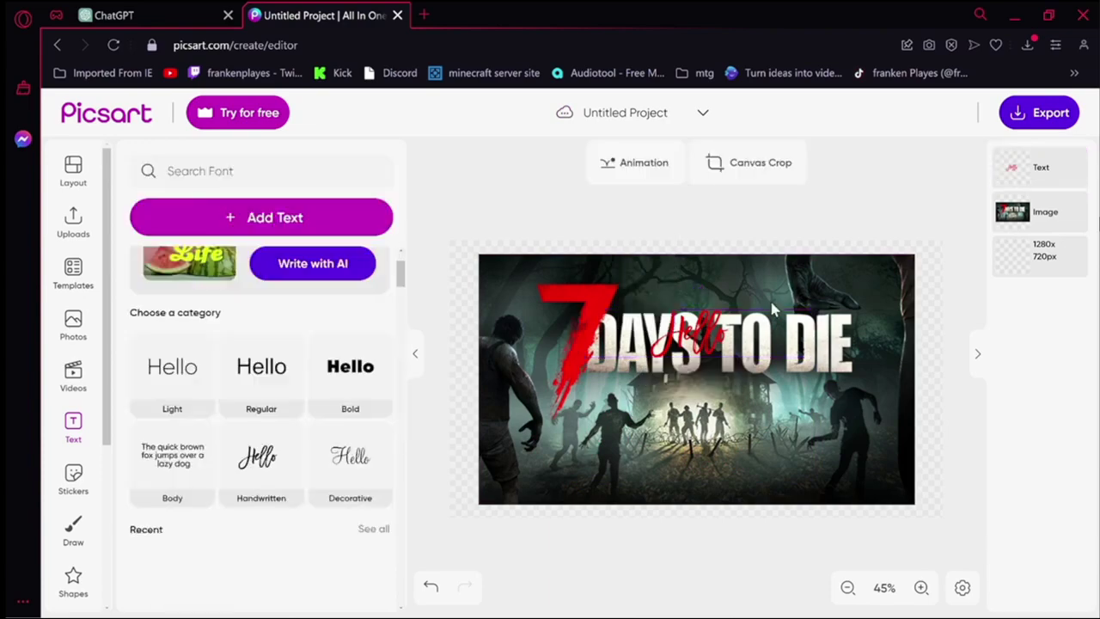
- Move the Hello text below the 7 Days to Die title and enlarge it to about a third of the image width
{"action": "left_click_drag", "start_coordinate": [679, 412], "coordinate": [653, 454]}
{"action": "left_click_drag", "start_coordinate": [773, 427], "coordinate": [969, 388]}
{"action": "left_click_drag", "start_coordinate": [823, 464], "coordinate": [760, 456]}
{"action": "left_click", "coordinate": [705, 592]}
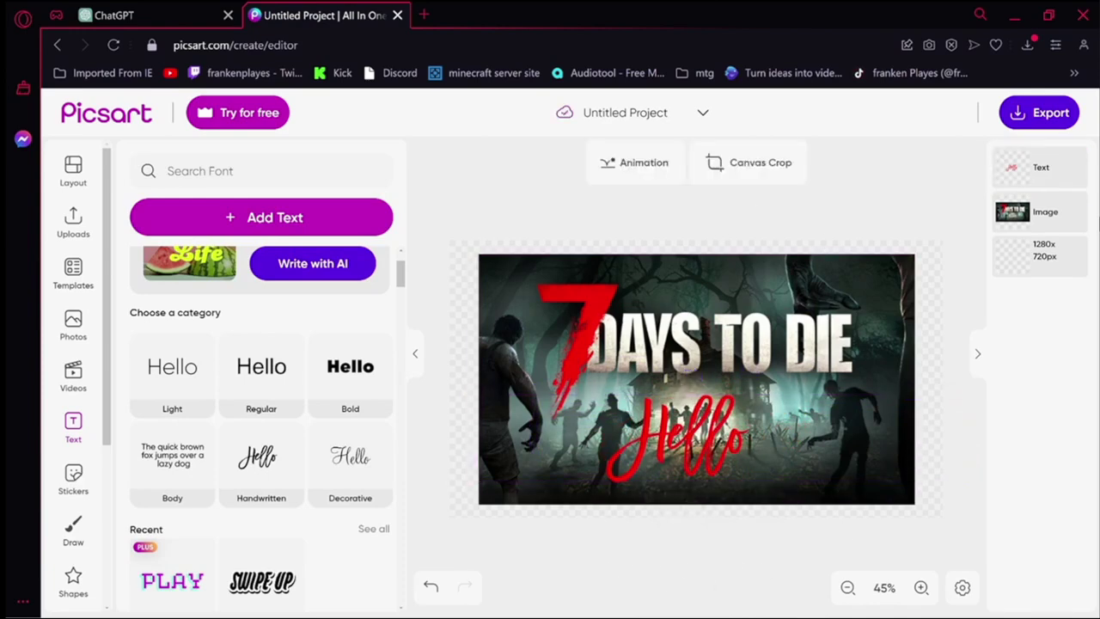
- Review the export options by switching the file type between JPG and PNG, end on JPG, and close the export settings
{"action": "left_click", "coordinate": [1064, 128]}
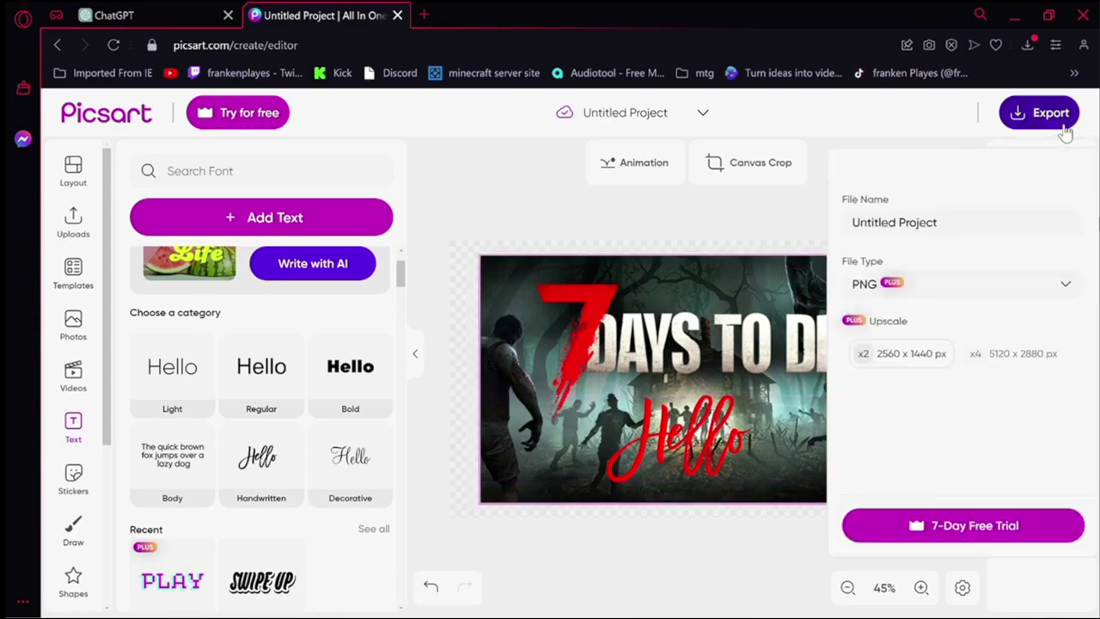
{"action": "left_click", "coordinate": [909, 292]}
{"action": "left_click", "coordinate": [868, 326]}
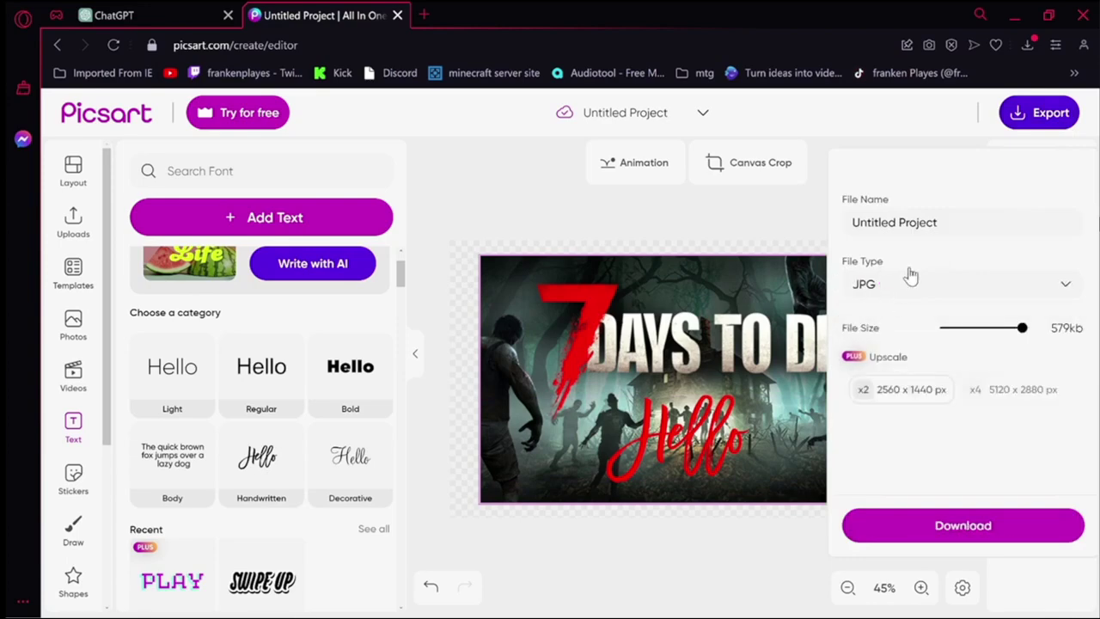
{"action": "left_click", "coordinate": [889, 287]}
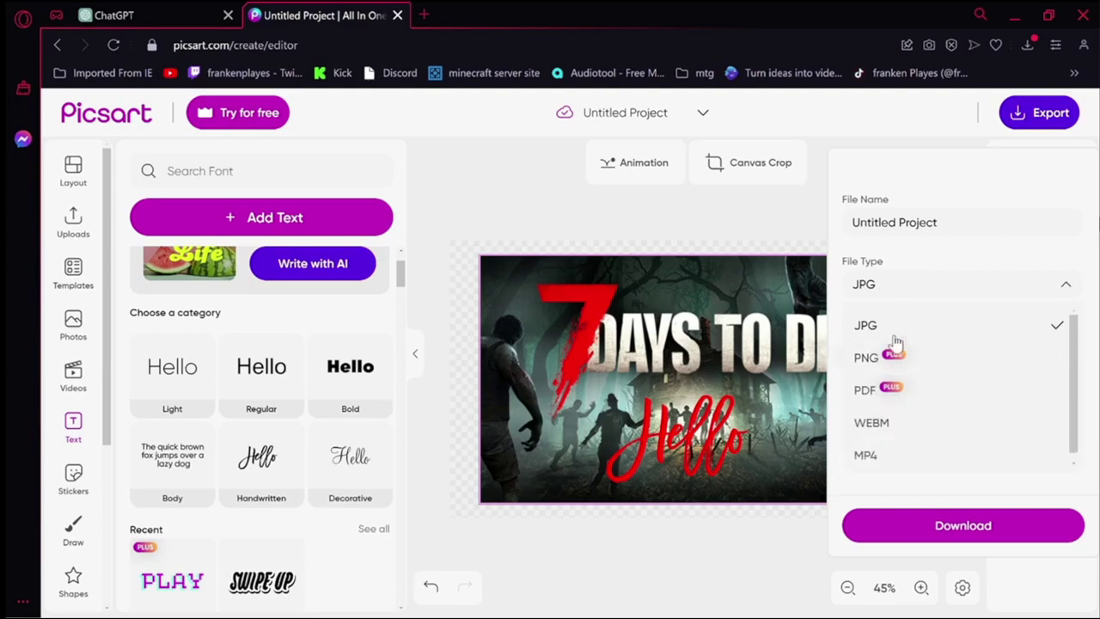
{"action": "left_click", "coordinate": [870, 359]}
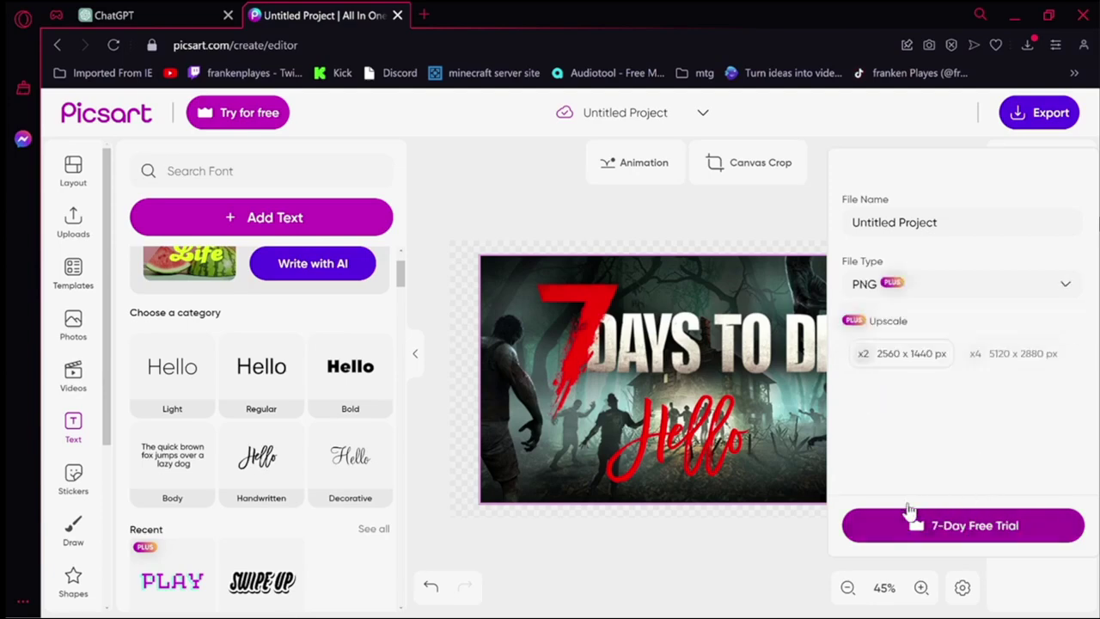
{"action": "left_click", "coordinate": [882, 284]}
{"action": "left_click", "coordinate": [886, 323]}
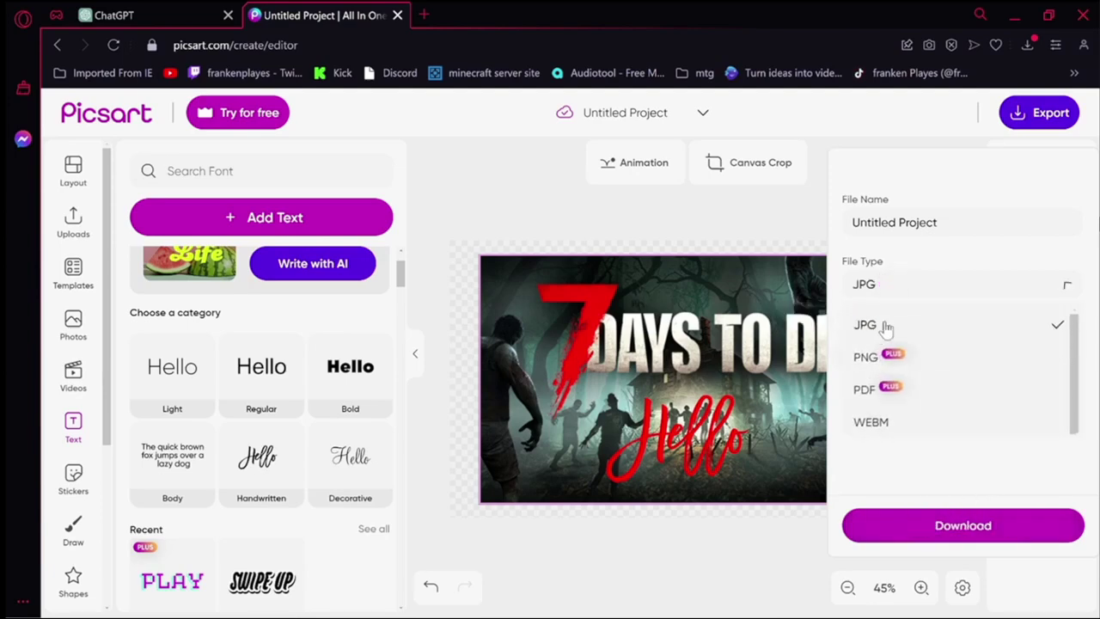
{"action": "left_click", "coordinate": [713, 550]}
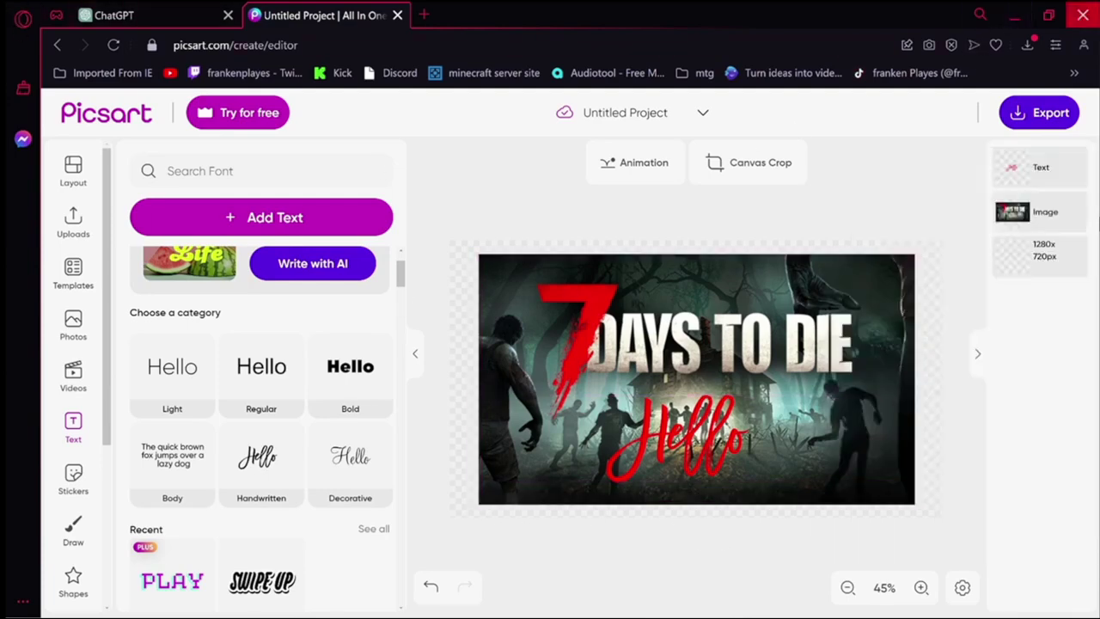
- Quit Opera, closing the ChatGPT and Picsart tabs
{"action": "left_click", "coordinate": [1083, 15]}
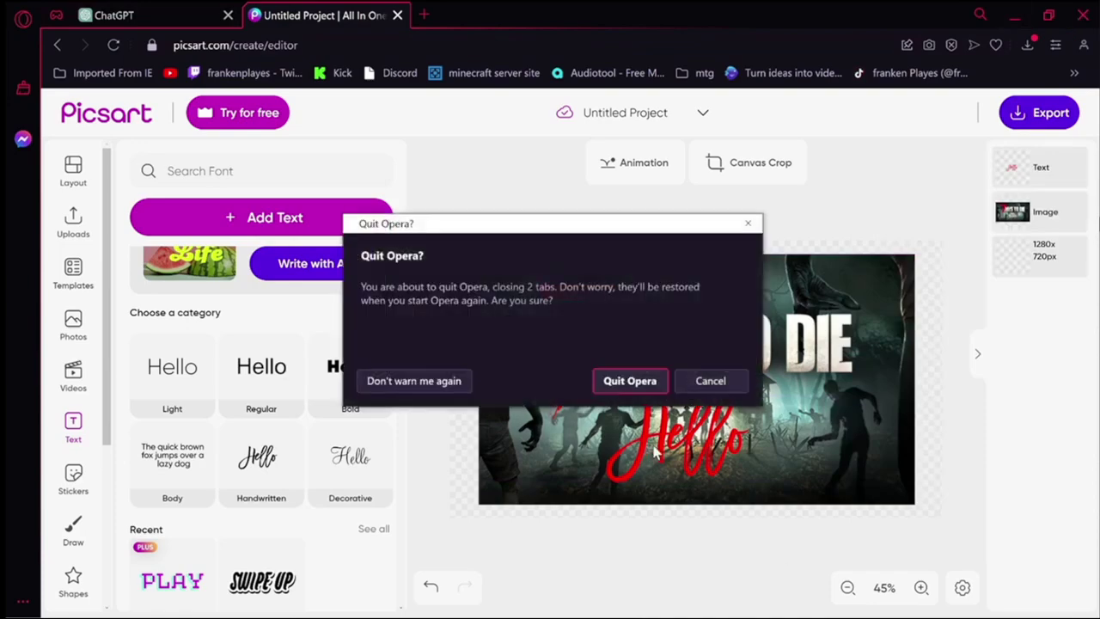
{"action": "left_click", "coordinate": [631, 383]}
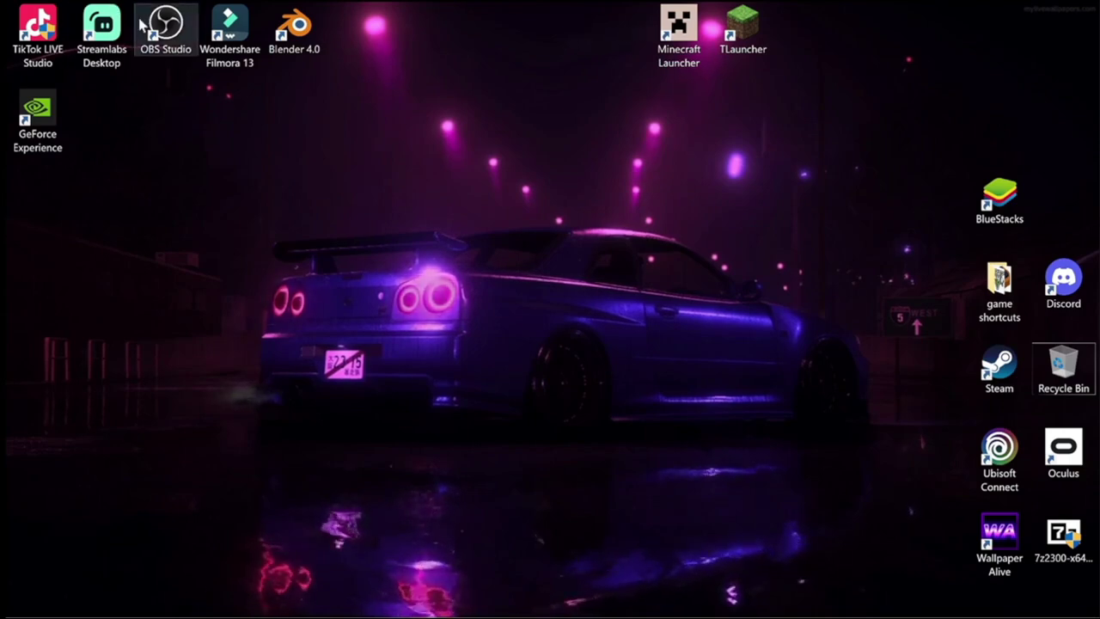
- Open OBS Studio, look over the scene's capture sources and audio mixer, and close it
{"action": "left_click", "coordinate": [166, 26]}
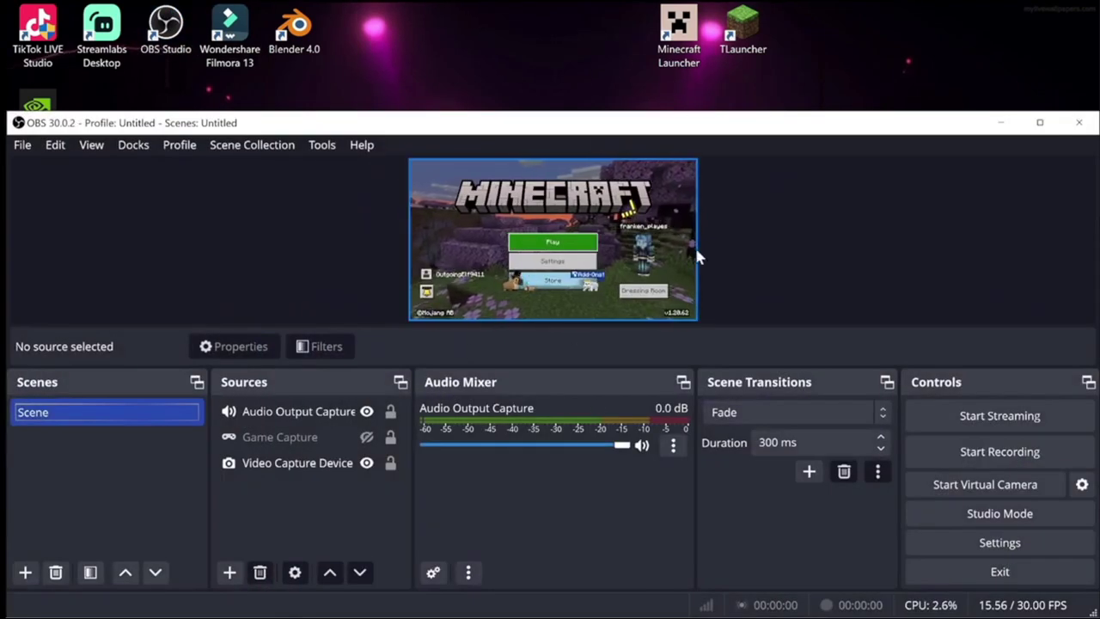
{"action": "left_click", "coordinate": [1079, 126]}
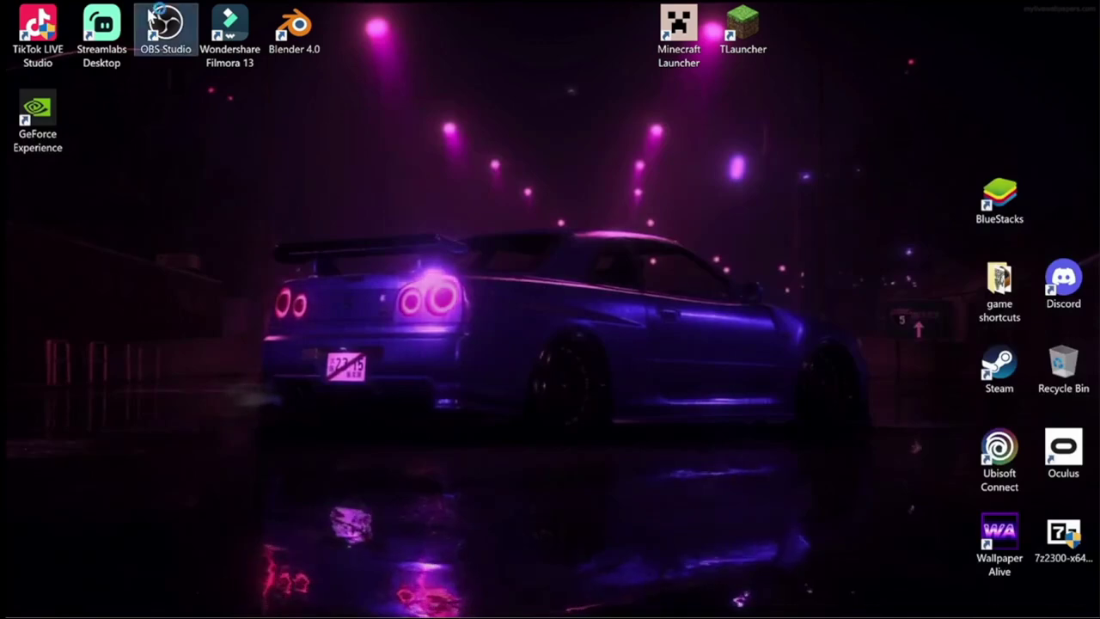
{"action": "double_click", "coordinate": [163, 33]}
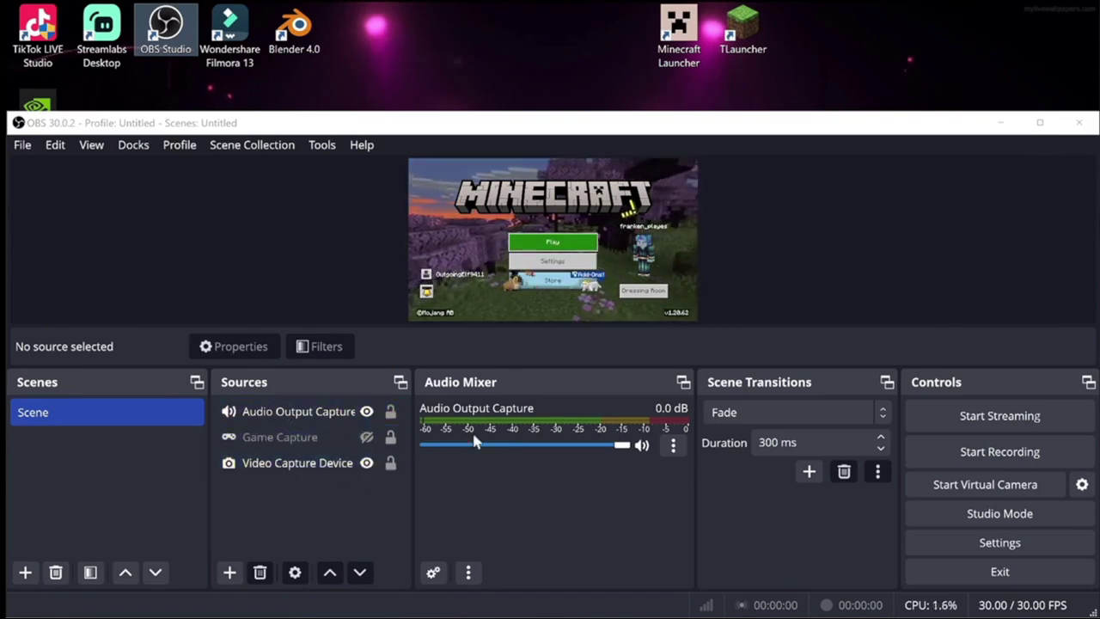
{"action": "left_click", "coordinate": [1083, 126]}
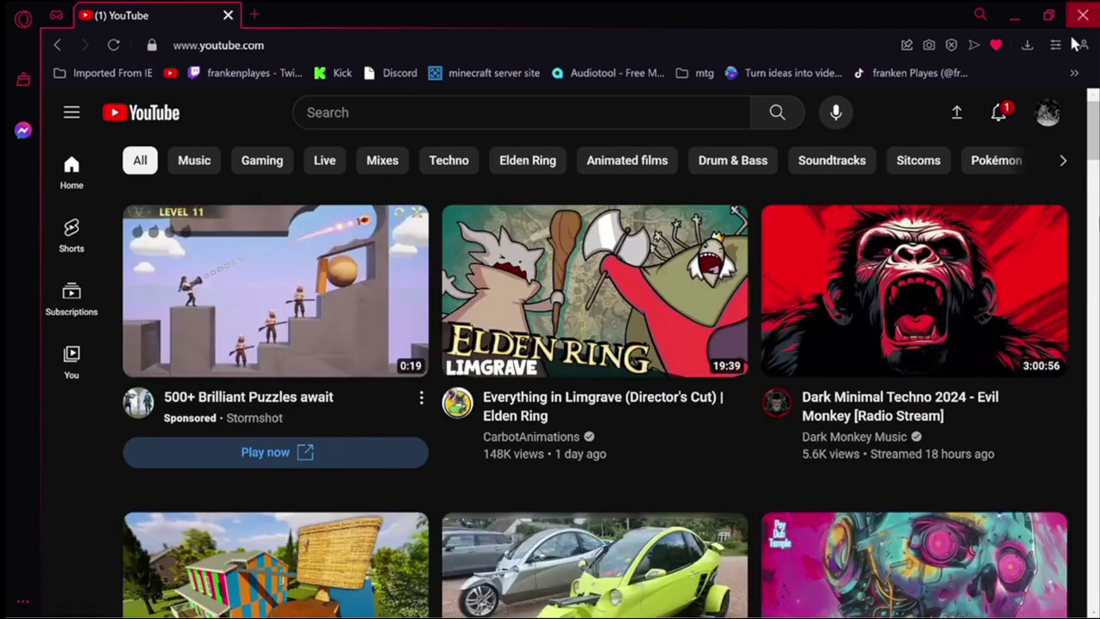
- From the YouTube home page in the browser, open YouTube Studio and go to its Audio library
{"action": "left_click", "coordinate": [1047, 116]}
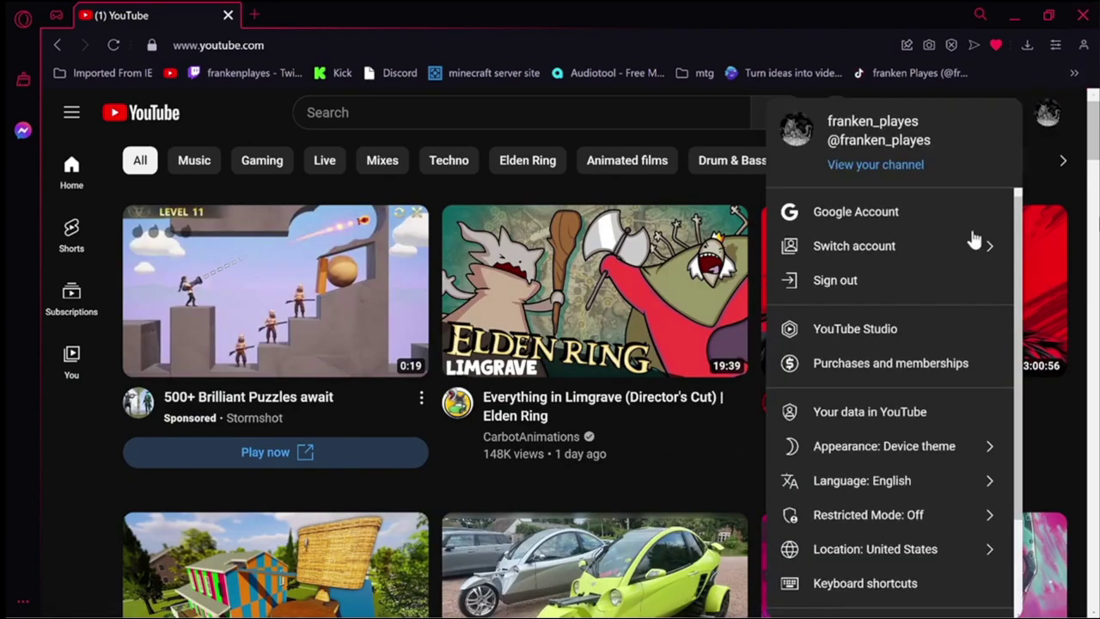
{"action": "left_click", "coordinate": [885, 342]}
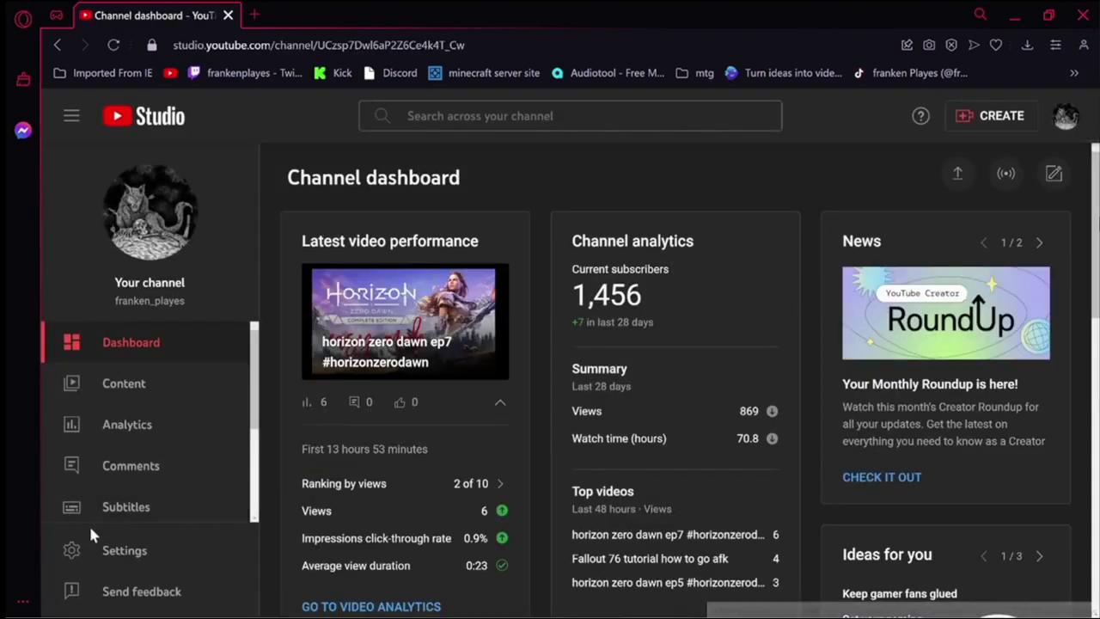
{"action": "scroll", "coordinate": [90, 516], "scroll_direction": "down", "scroll_amount": 2}
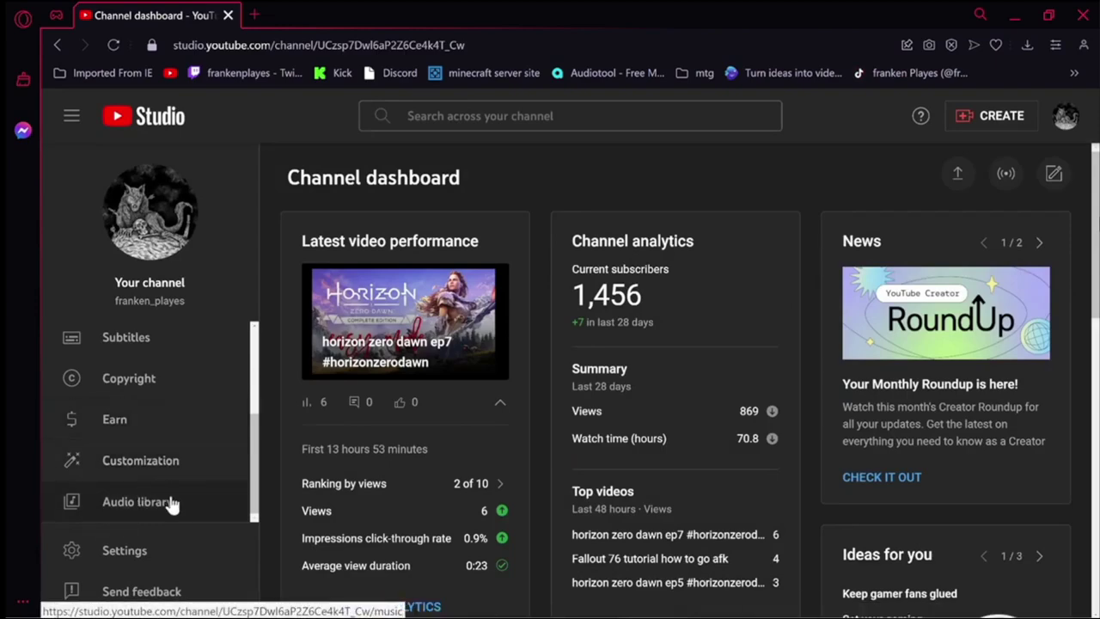
{"action": "left_click", "coordinate": [171, 503]}
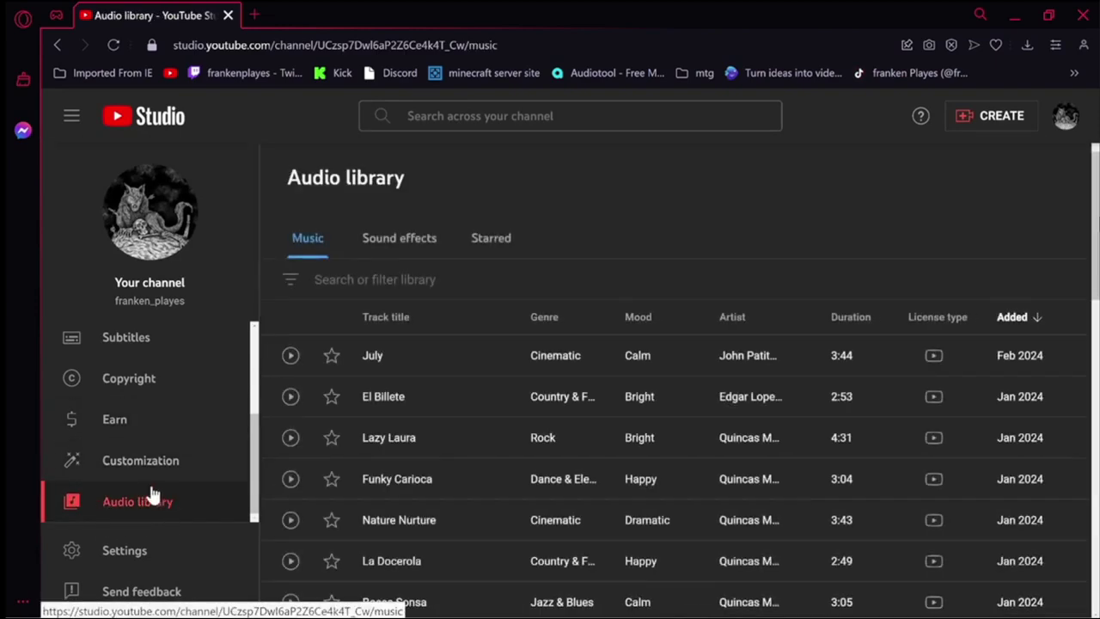
- Examine the license types of the Audio library's music tracks, including El Billete
{"action": "scroll", "coordinate": [513, 387], "scroll_direction": "down", "scroll_amount": 3}
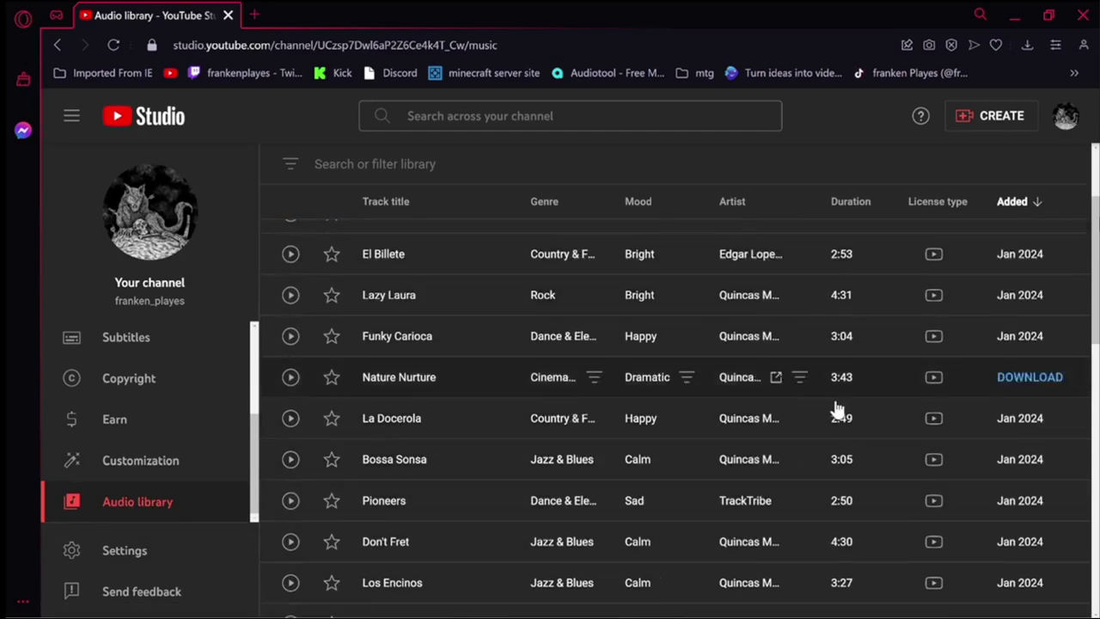
{"action": "mouse_move", "coordinate": [933, 257]}
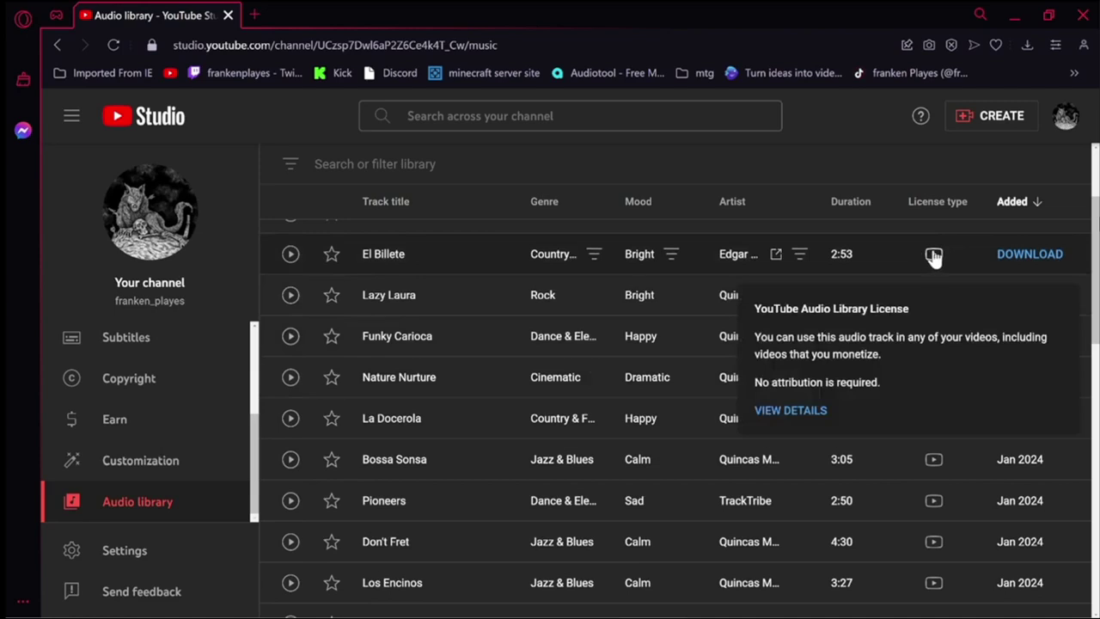
{"action": "mouse_move", "coordinate": [935, 543]}
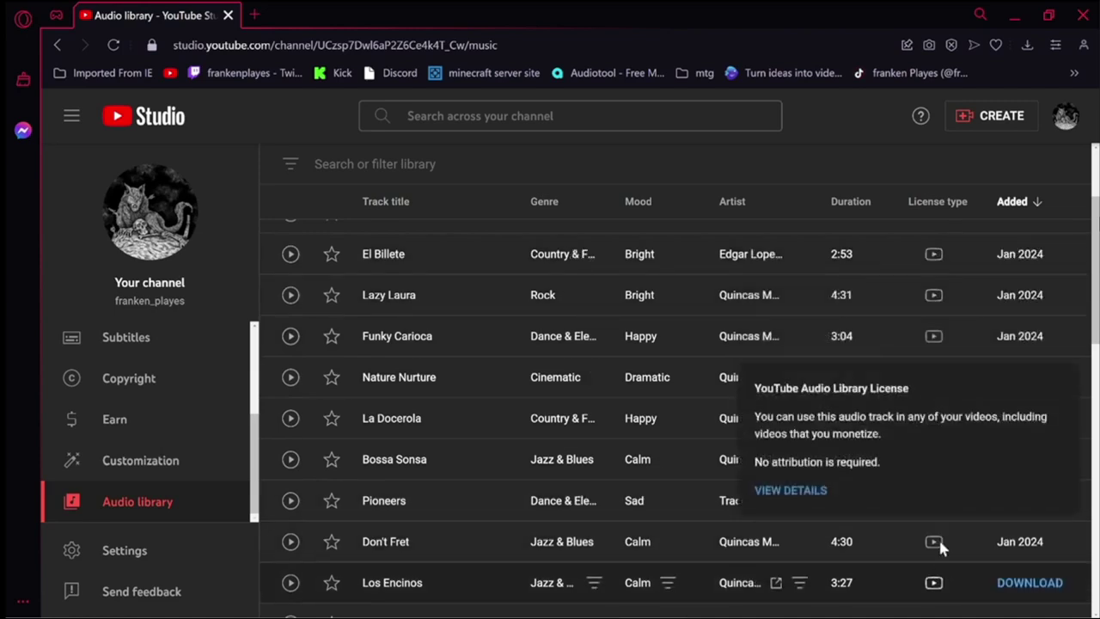
{"action": "mouse_move", "coordinate": [927, 219]}
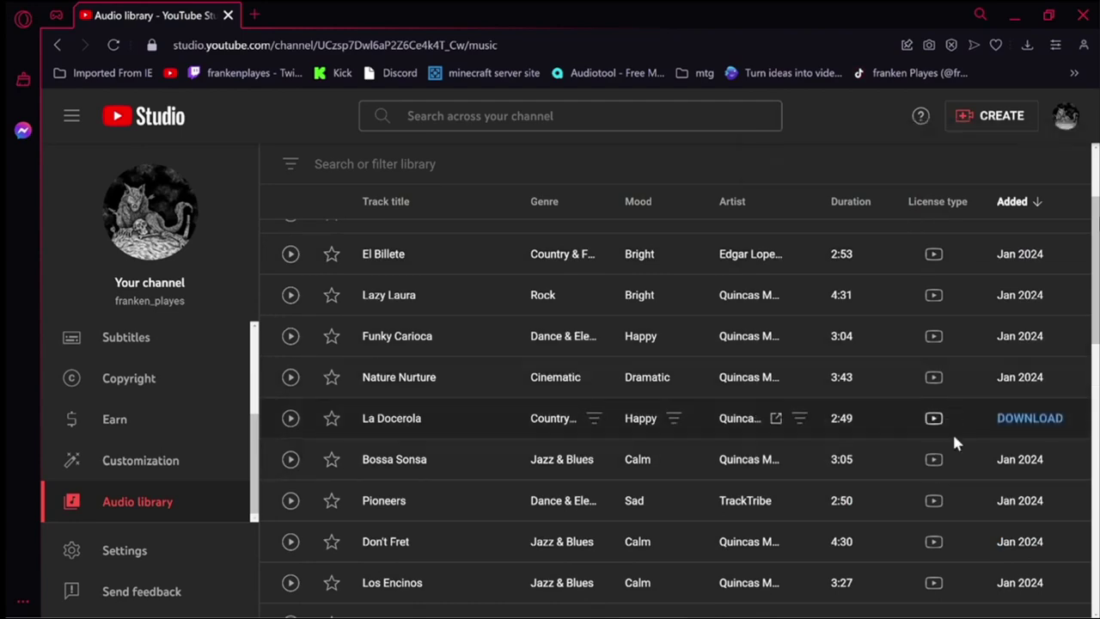
- Check the license details of the newest Audio library tracks near the head of the list, such as July and Lazy Laura
{"action": "scroll", "coordinate": [914, 376], "scroll_direction": "up", "scroll_amount": 1}
{"action": "mouse_move", "coordinate": [926, 400]}
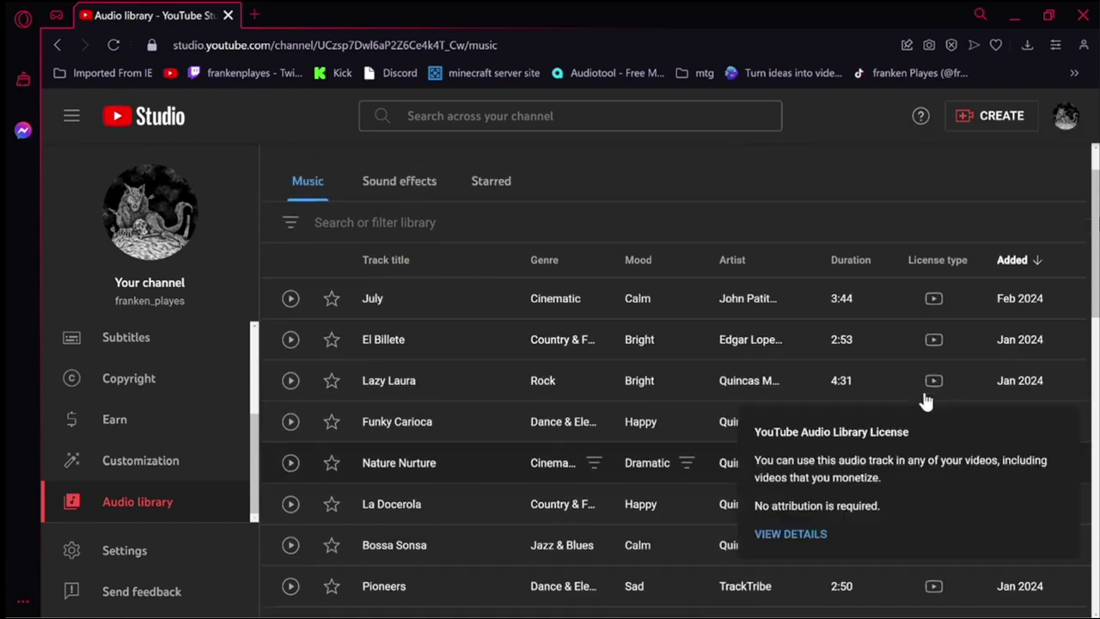
{"action": "scroll", "coordinate": [926, 402], "scroll_direction": "up", "scroll_amount": 1}
{"action": "mouse_move", "coordinate": [937, 317]}
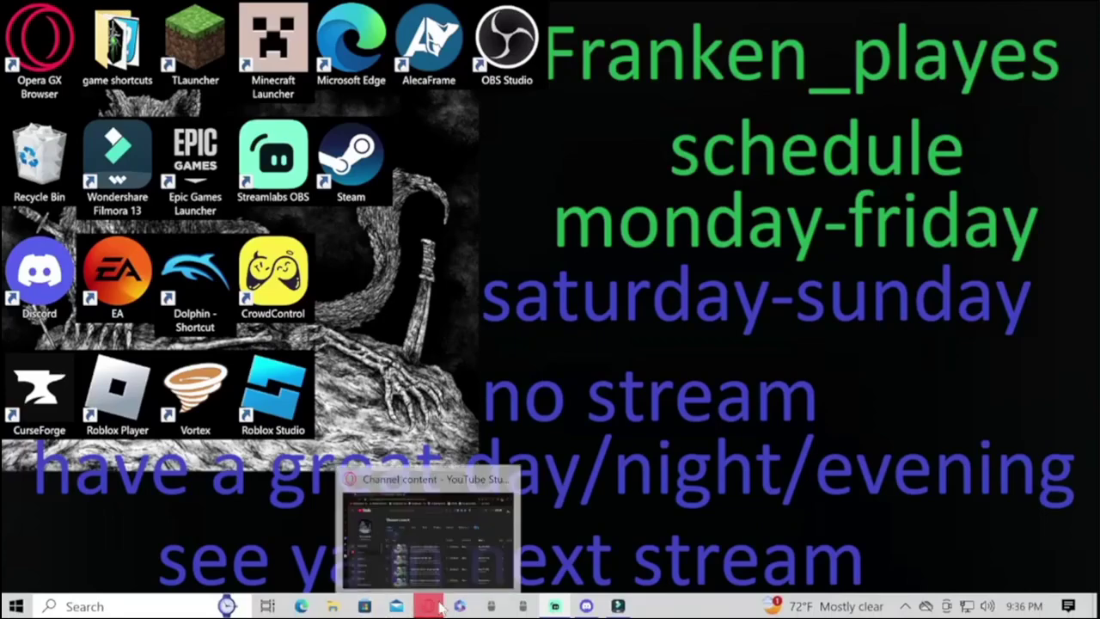
- Switch to the Opera window holding YouTube Studio, view the vidIQ home page, and minimize the window
{"action": "left_click", "coordinate": [441, 607]}
{"action": "left_click", "coordinate": [176, 12]}
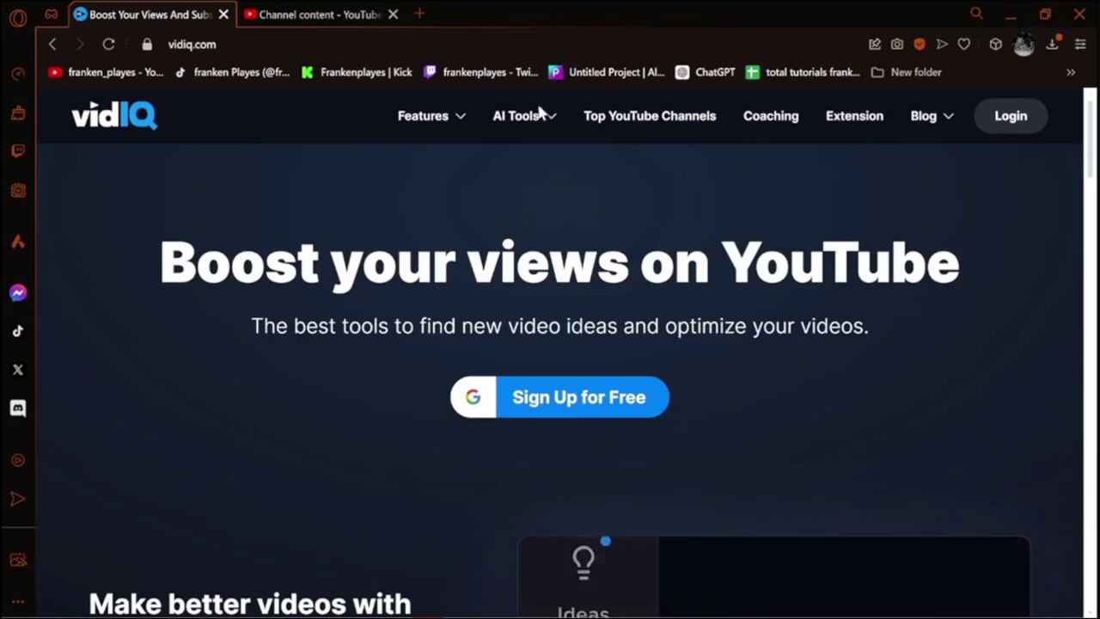
{"action": "left_click", "coordinate": [1011, 10]}
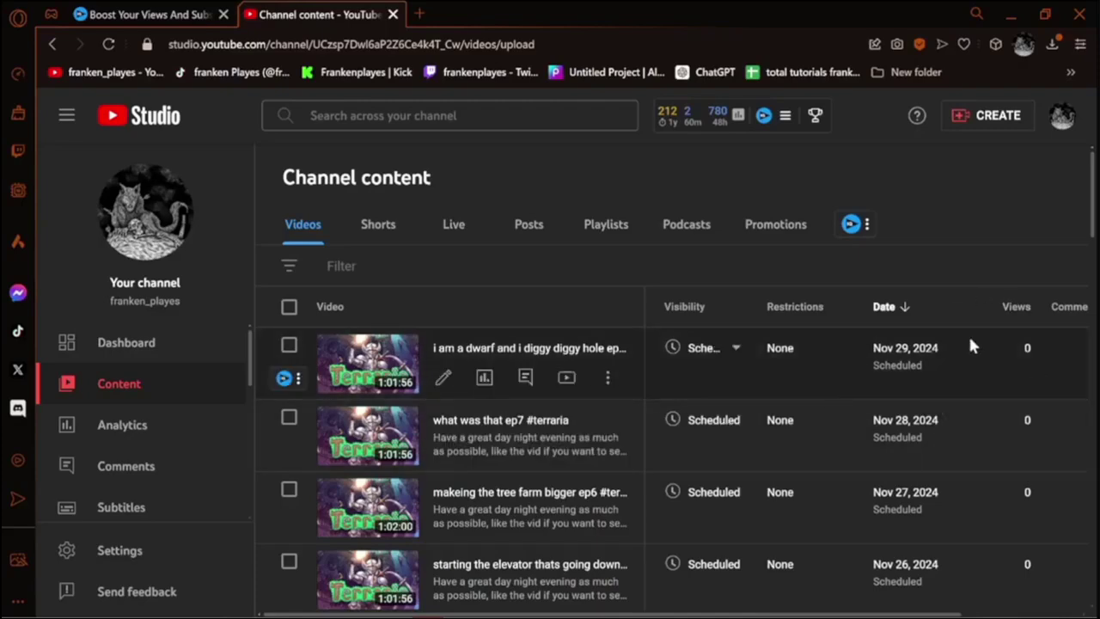
- Examine the view counts and publication dates of the channel's Shorts in the Channel content list
{"action": "left_click", "coordinate": [383, 228]}
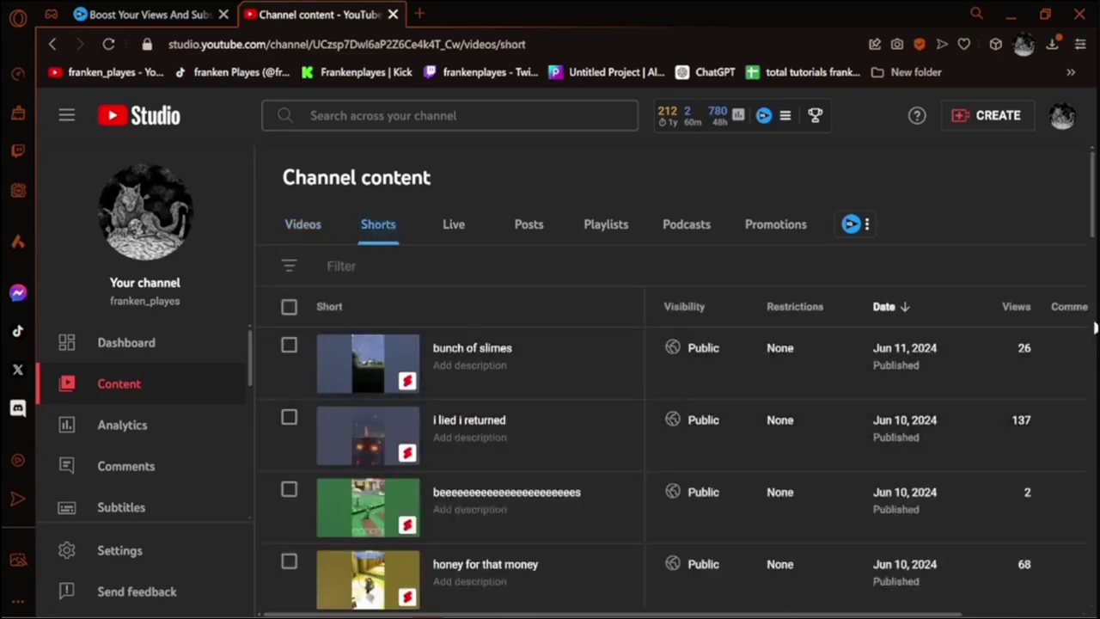
{"action": "scroll", "coordinate": [980, 455], "scroll_direction": "down", "scroll_amount": 2}
{"action": "scroll", "coordinate": [1019, 451], "scroll_direction": "down", "scroll_amount": 3}
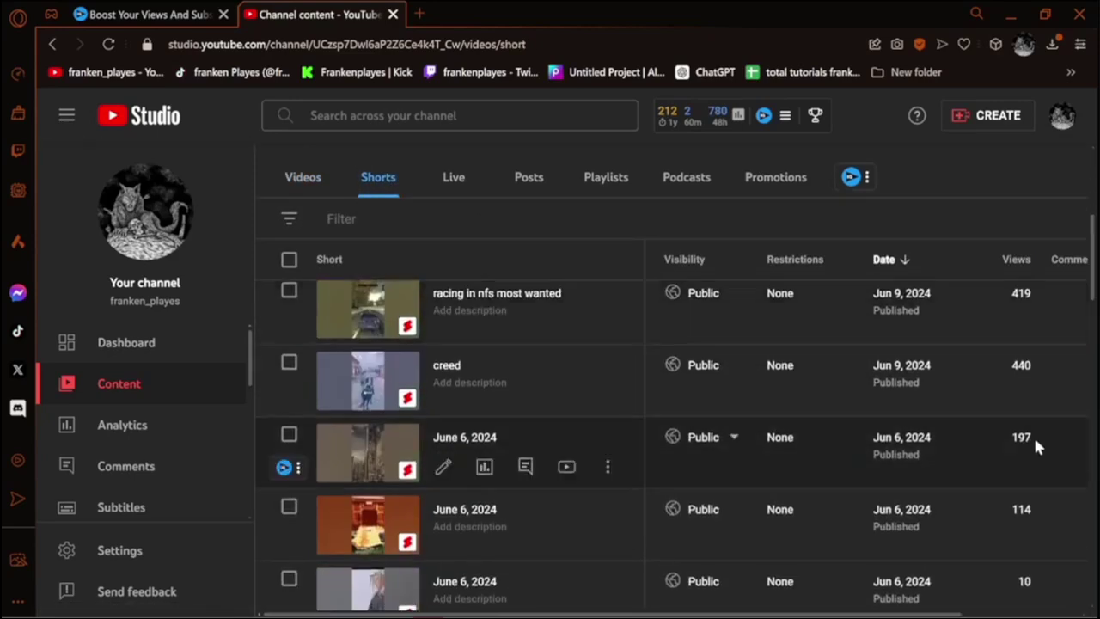
{"action": "scroll", "coordinate": [1016, 468], "scroll_direction": "down", "scroll_amount": 1}
{"action": "scroll", "coordinate": [994, 528], "scroll_direction": "down", "scroll_amount": 8}
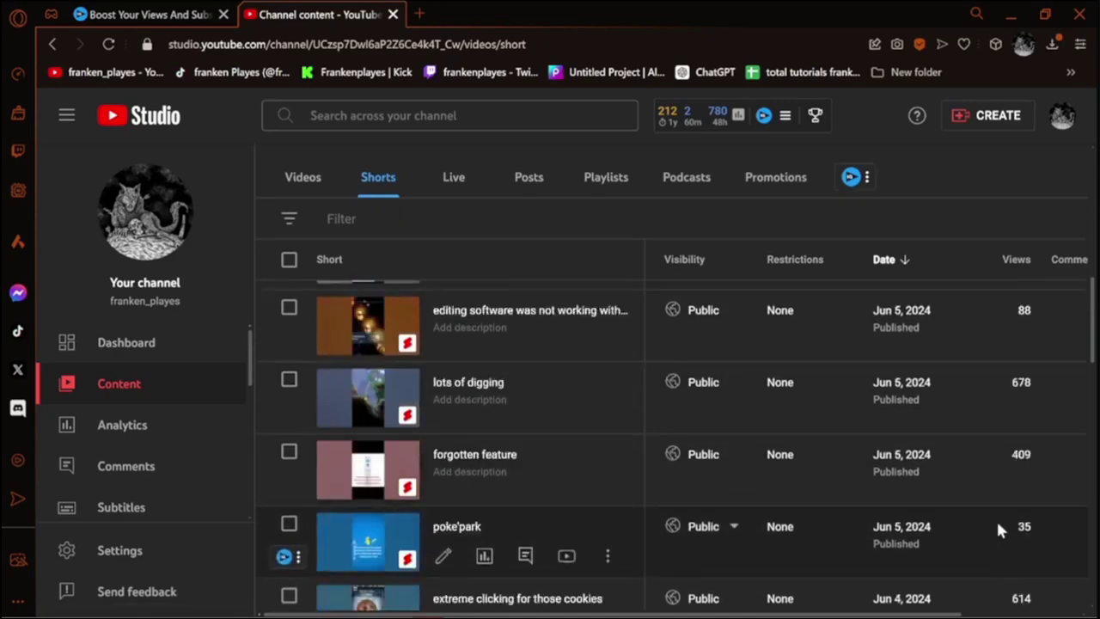
{"action": "scroll", "coordinate": [1031, 387], "scroll_direction": "up", "scroll_amount": 1}
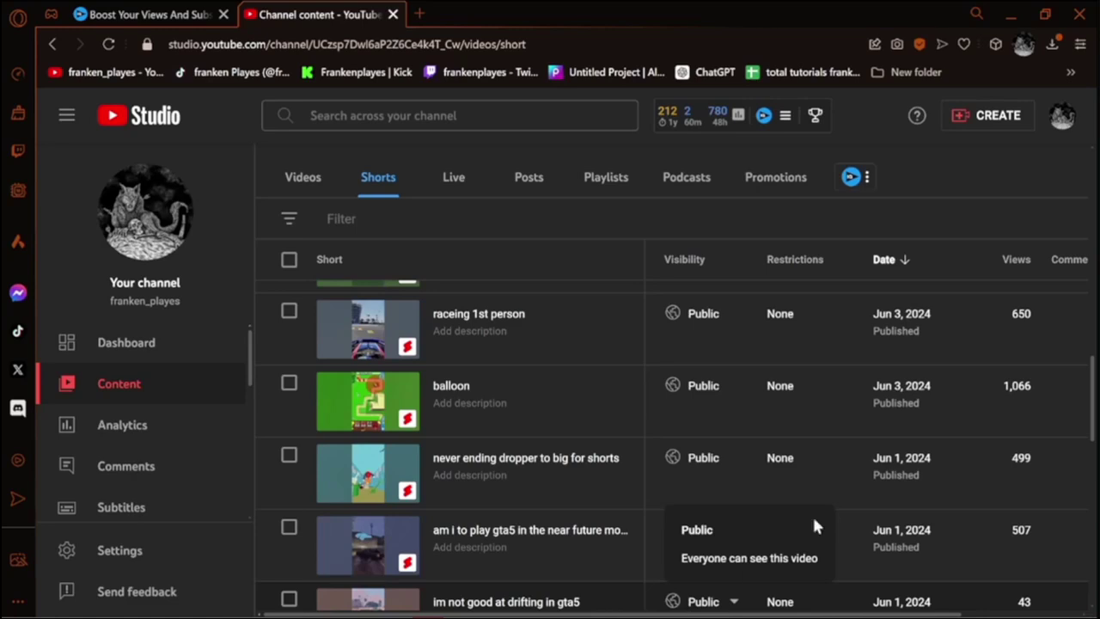
{"action": "scroll", "coordinate": [991, 468], "scroll_direction": "up", "scroll_amount": 1}
{"action": "scroll", "coordinate": [991, 469], "scroll_direction": "up", "scroll_amount": 3}
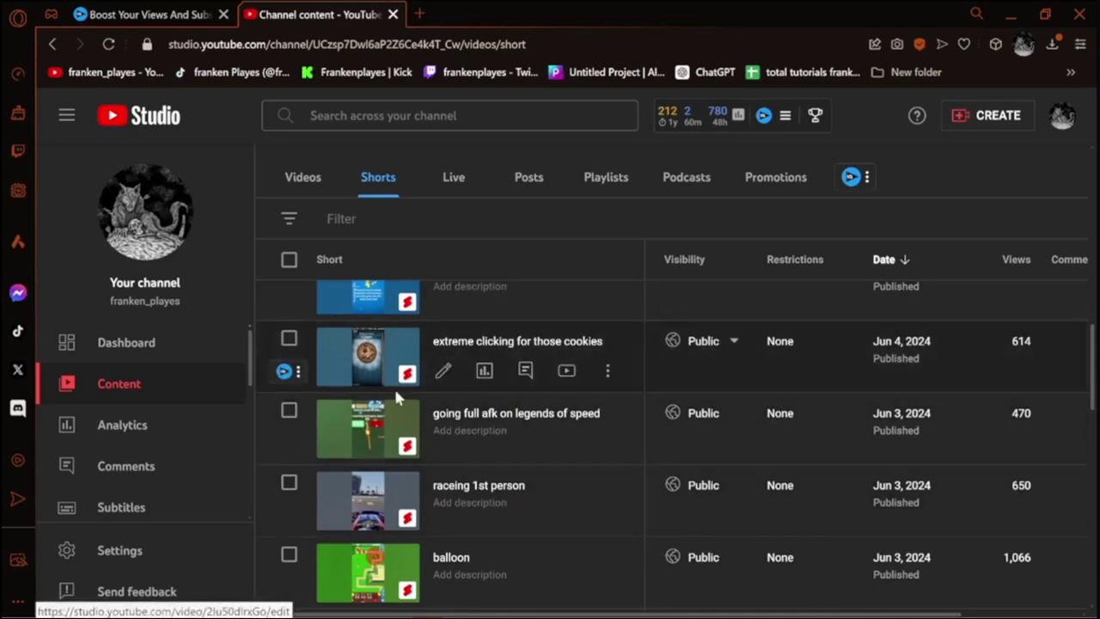
{"action": "scroll", "coordinate": [413, 511], "scroll_direction": "down", "scroll_amount": 2}
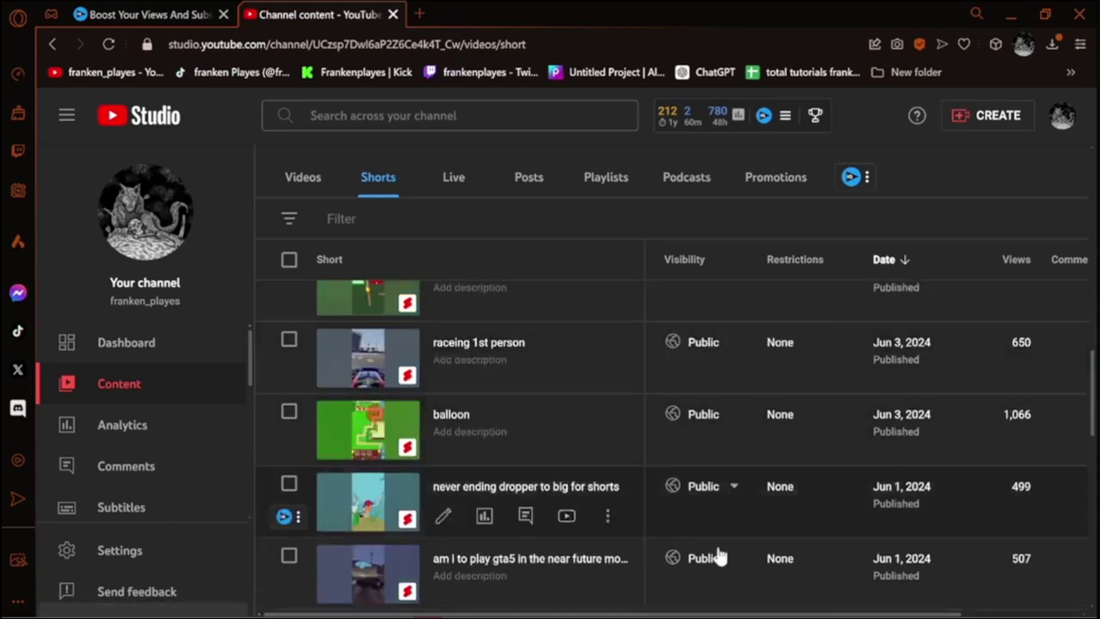
{"action": "scroll", "coordinate": [731, 456], "scroll_direction": "down", "scroll_amount": 1}
{"action": "scroll", "coordinate": [678, 418], "scroll_direction": "down", "scroll_amount": 3}
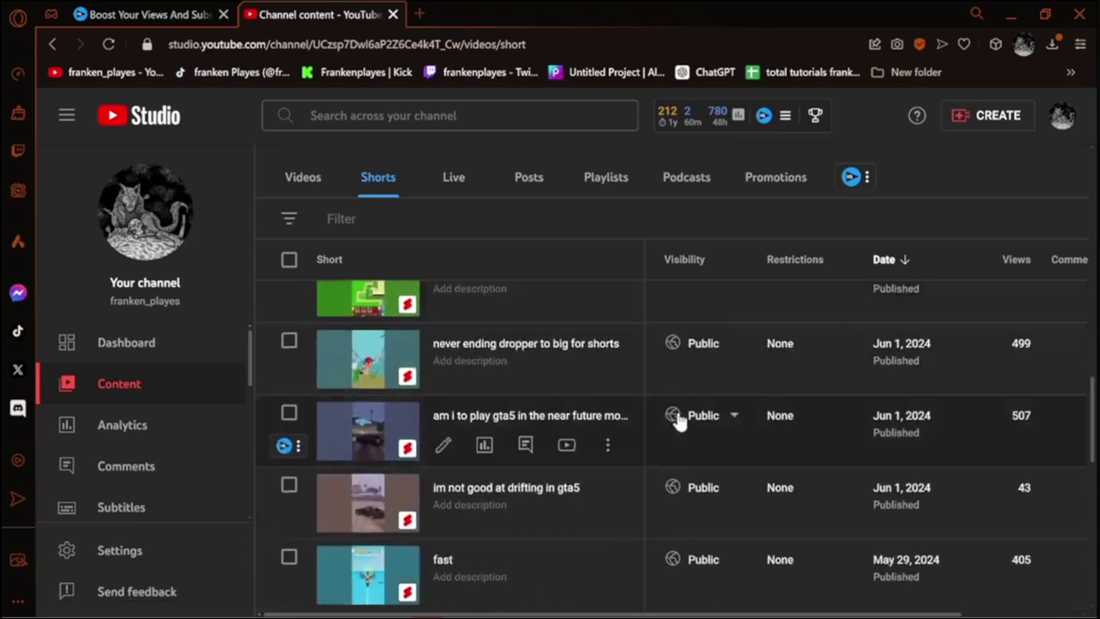
{"action": "scroll", "coordinate": [694, 373], "scroll_direction": "up", "scroll_amount": 2}
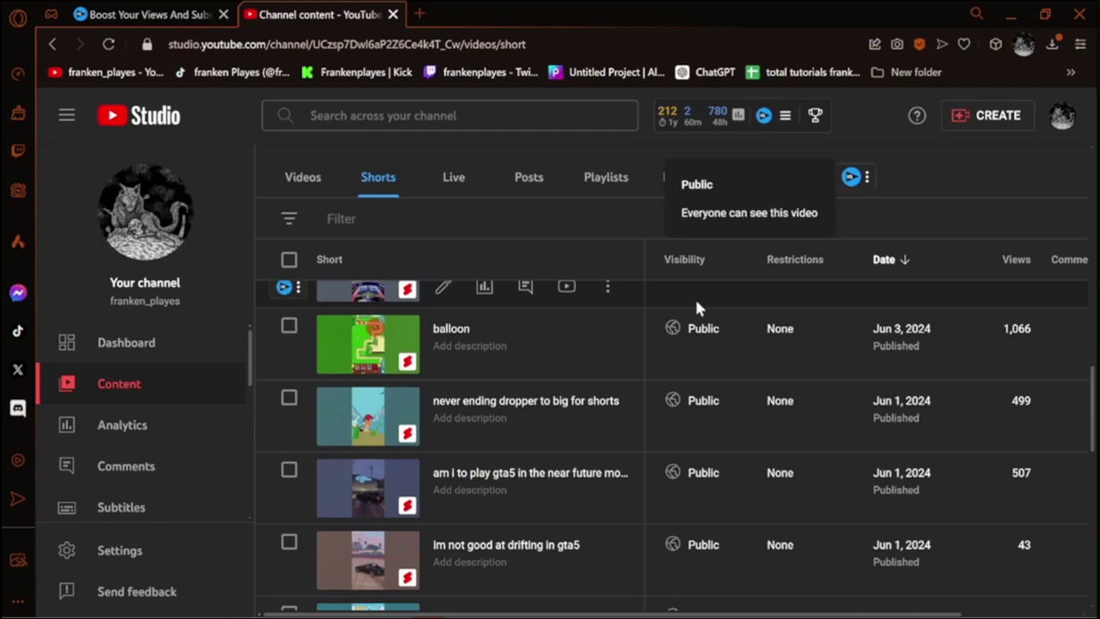
- Show the channel's regular videos and filter them by Public visibility
{"action": "left_click", "coordinate": [301, 177]}
{"action": "left_click", "coordinate": [297, 217]}
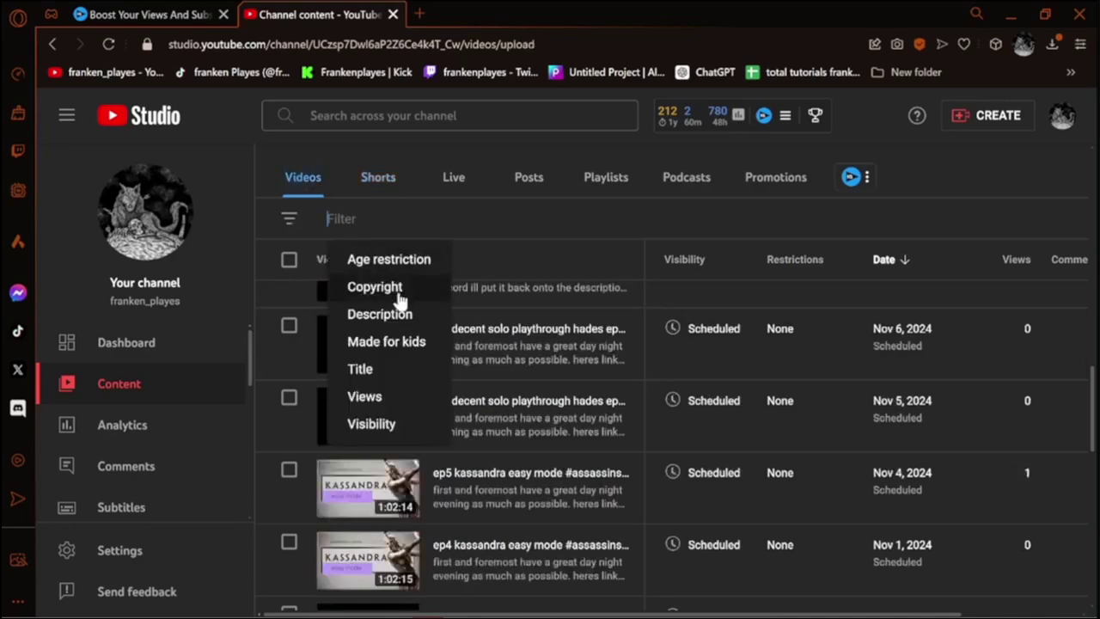
{"action": "left_click", "coordinate": [386, 423]}
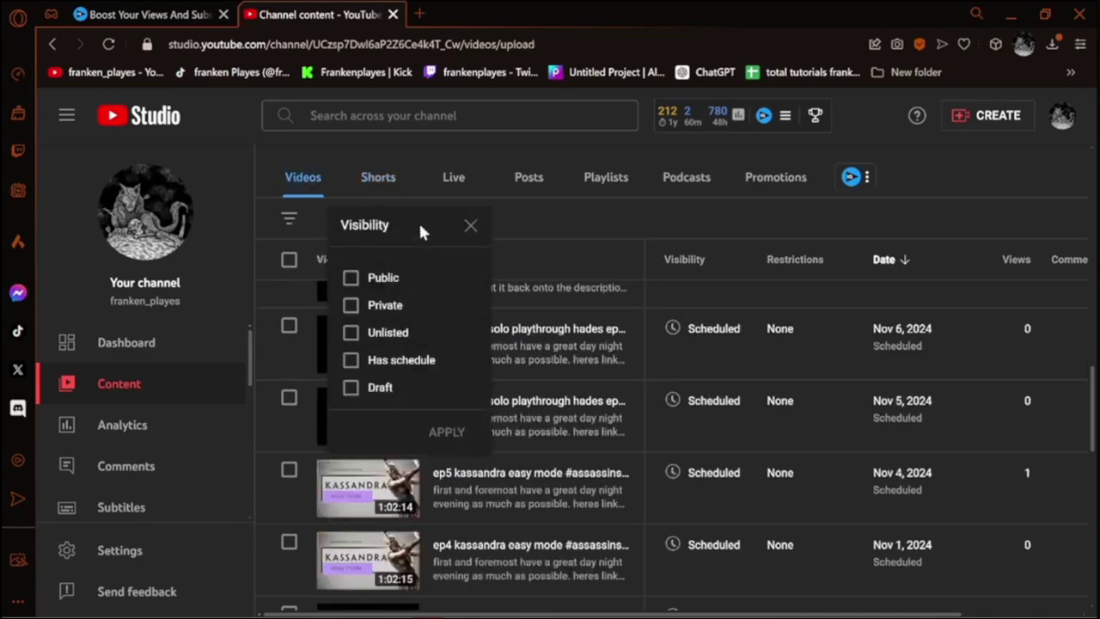
{"action": "left_click", "coordinate": [394, 281]}
{"action": "left_click", "coordinate": [447, 439]}
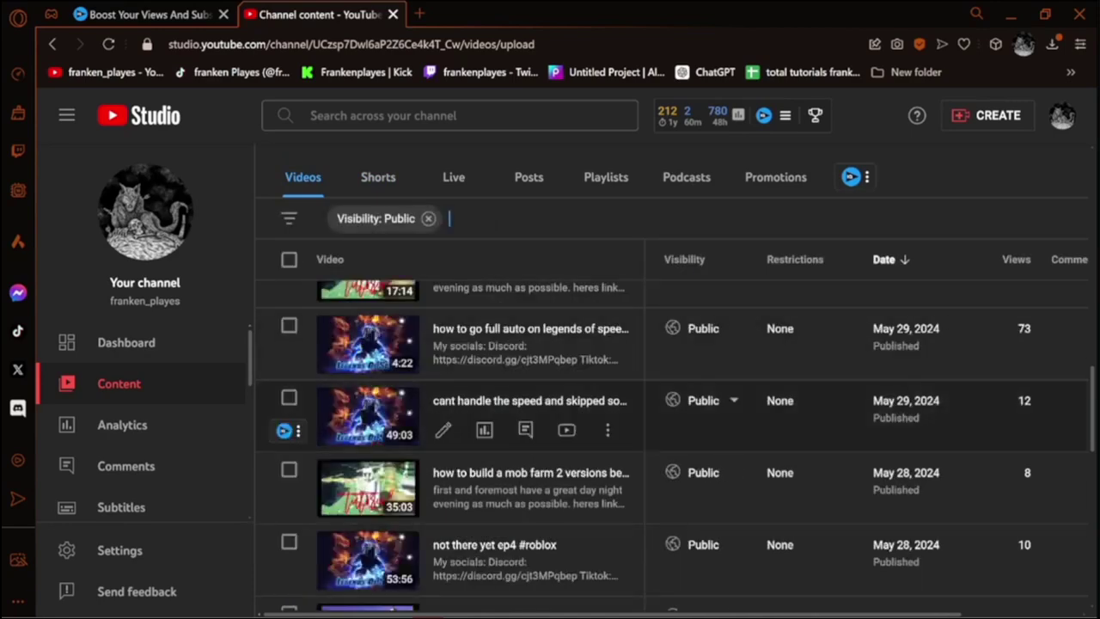
- Examine the view counts of the public videos from the newest to the end of the first page
{"action": "scroll", "coordinate": [830, 432], "scroll_direction": "up", "scroll_amount": 2}
{"action": "scroll", "coordinate": [954, 474], "scroll_direction": "up", "scroll_amount": 7}
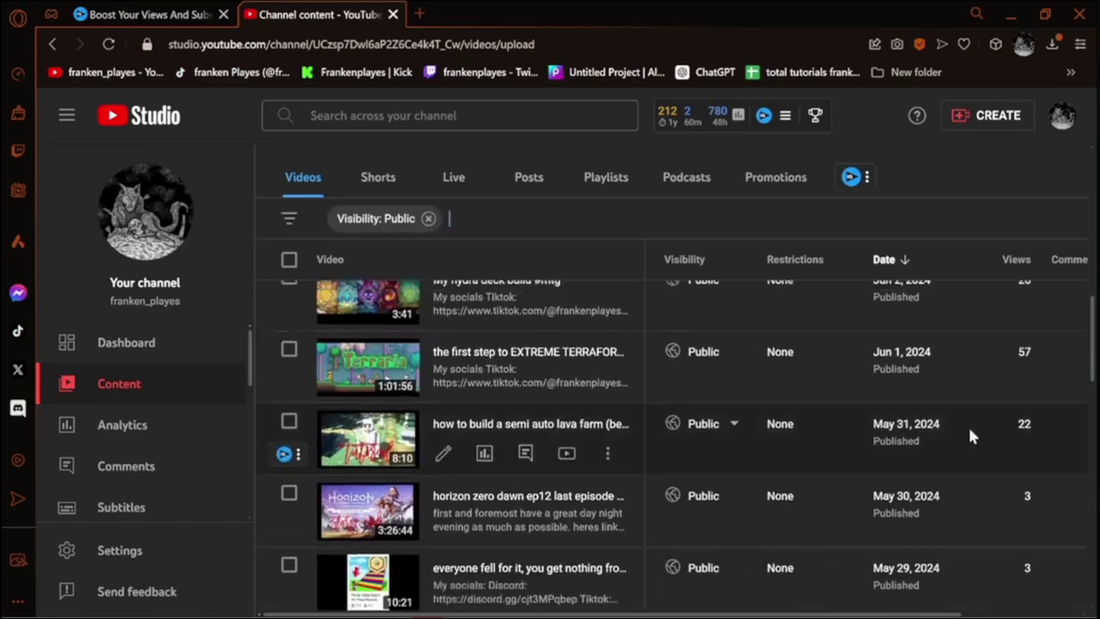
{"action": "scroll", "coordinate": [946, 443], "scroll_direction": "up", "scroll_amount": 7}
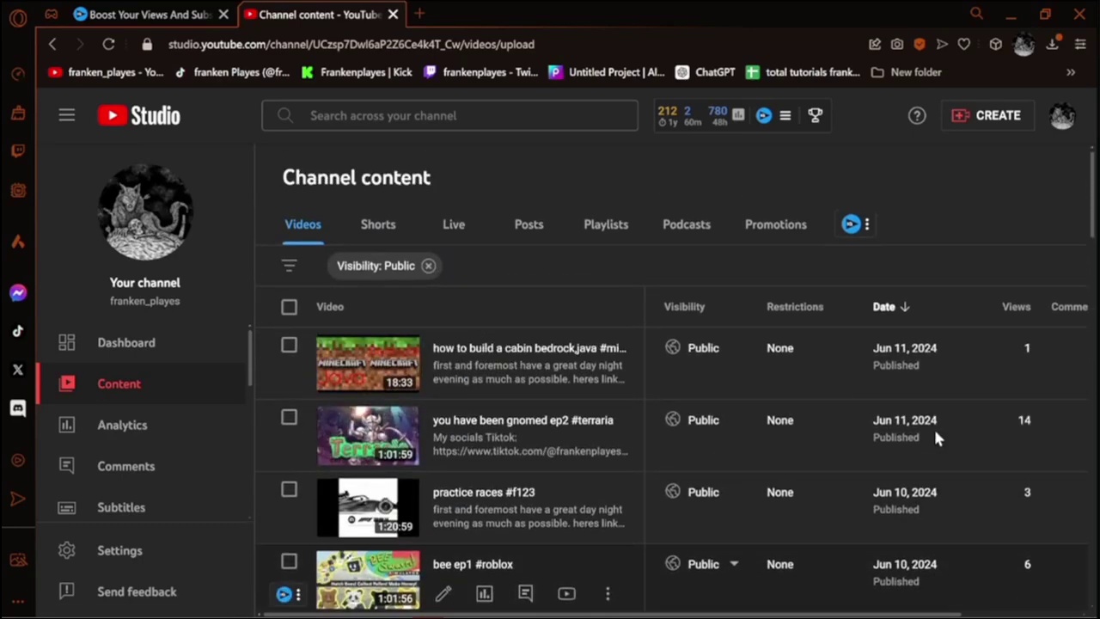
{"action": "scroll", "coordinate": [960, 395], "scroll_direction": "down", "scroll_amount": 3}
{"action": "scroll", "coordinate": [753, 440], "scroll_direction": "down", "scroll_amount": 6}
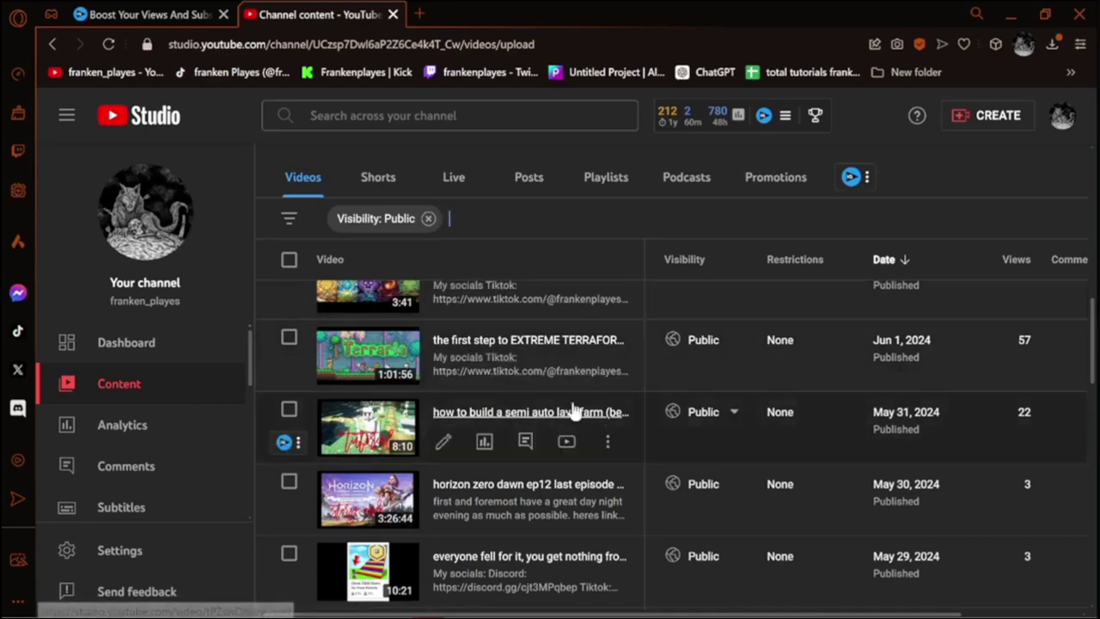
{"action": "scroll", "coordinate": [984, 367], "scroll_direction": "down", "scroll_amount": 2}
{"action": "scroll", "coordinate": [980, 455], "scroll_direction": "down", "scroll_amount": 5}
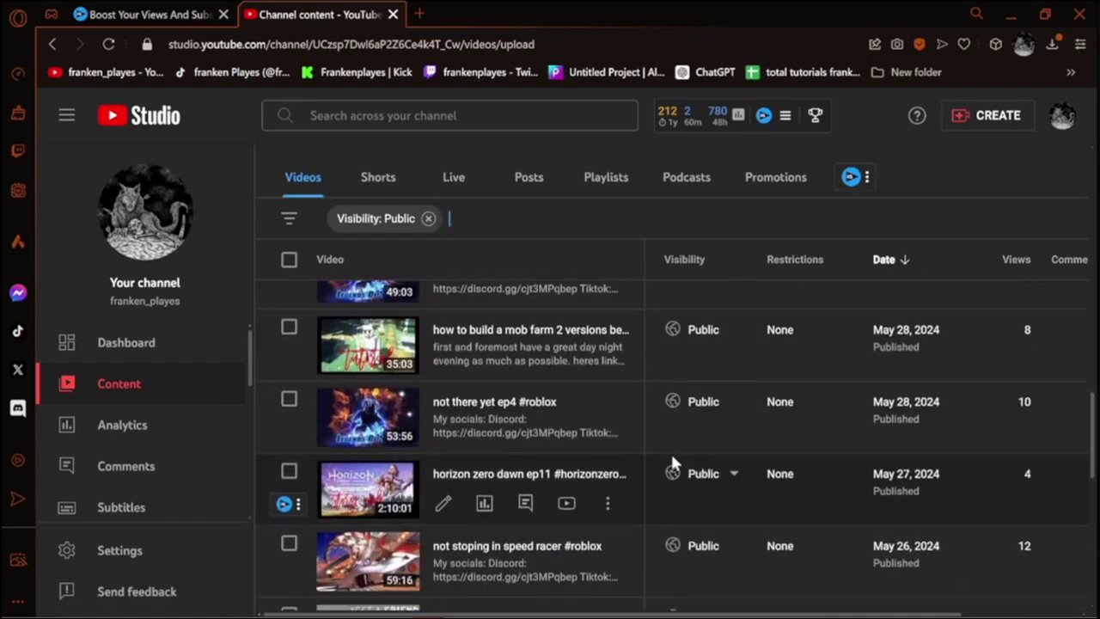
{"action": "scroll", "coordinate": [653, 443], "scroll_direction": "down", "scroll_amount": 8}
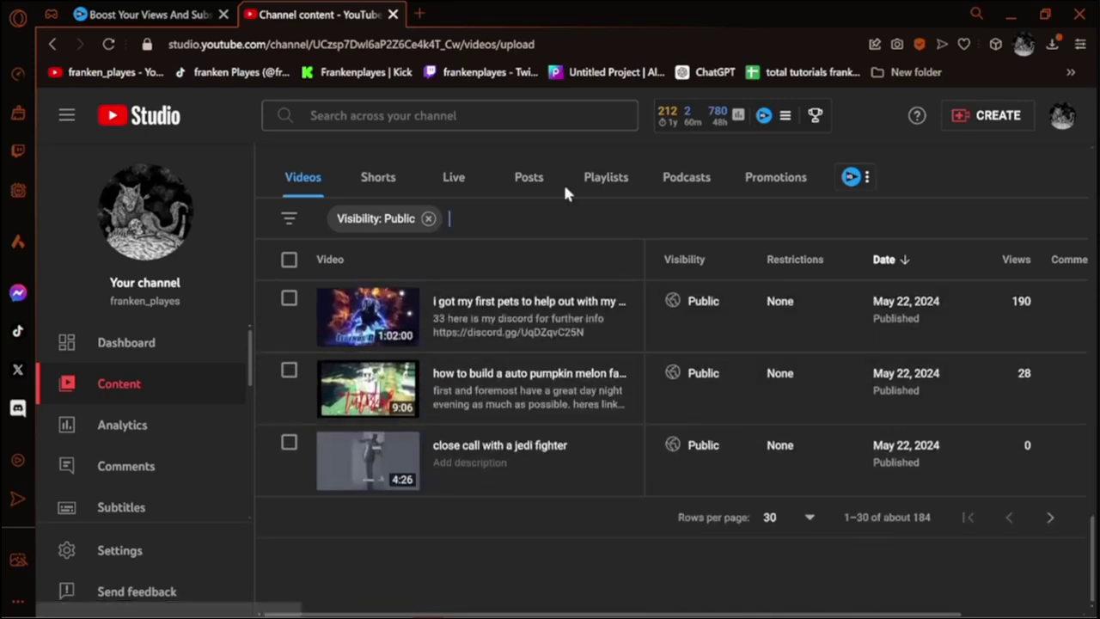
- Try to filter the public videos by titles containing "terrarria", and remove that title filter
{"action": "type", "text": "terr"}
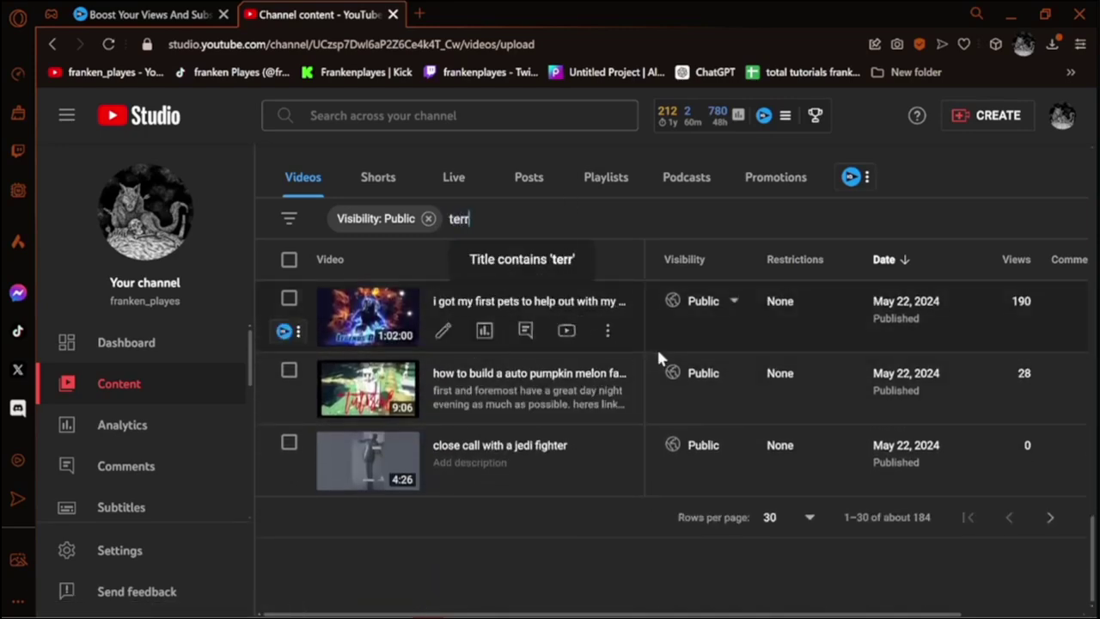
{"action": "type", "text": "a"}
{"action": "type", "text": "ria"}
{"action": "key", "text": "Return"}
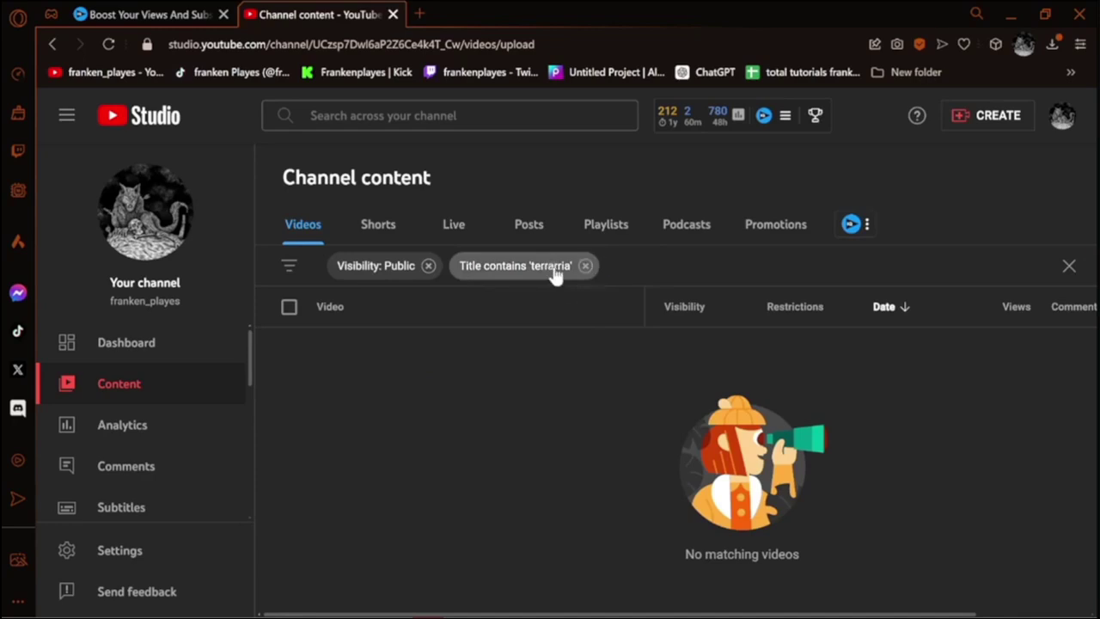
{"action": "left_click", "coordinate": [585, 268]}
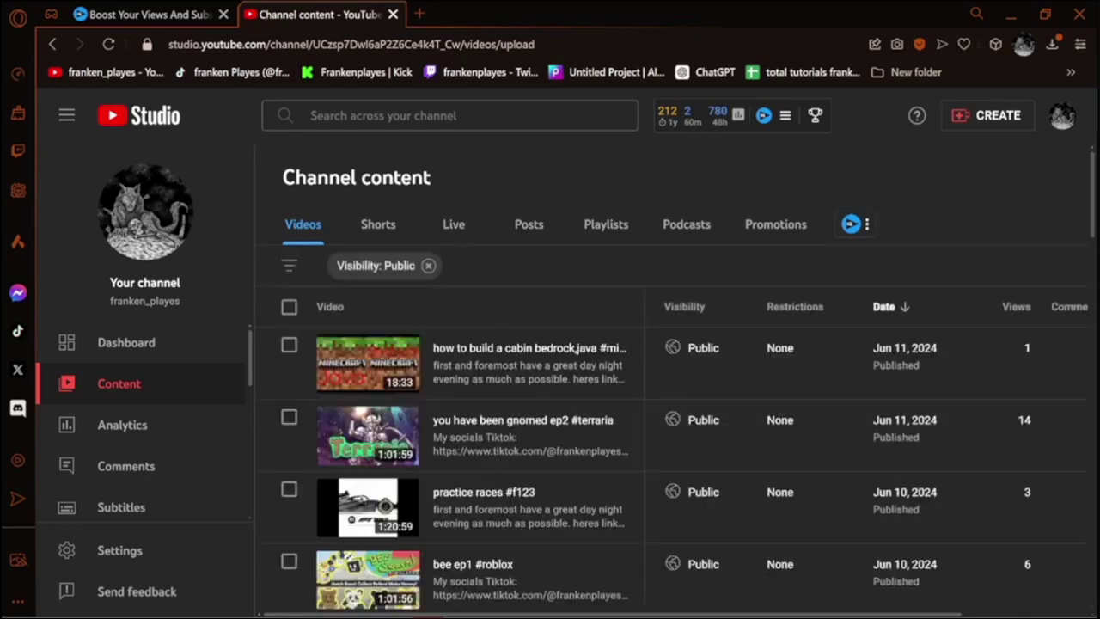
- Try the title filter with the spelling "terarria" on the public videos, and remove it
{"action": "type", "text": "terarria"}
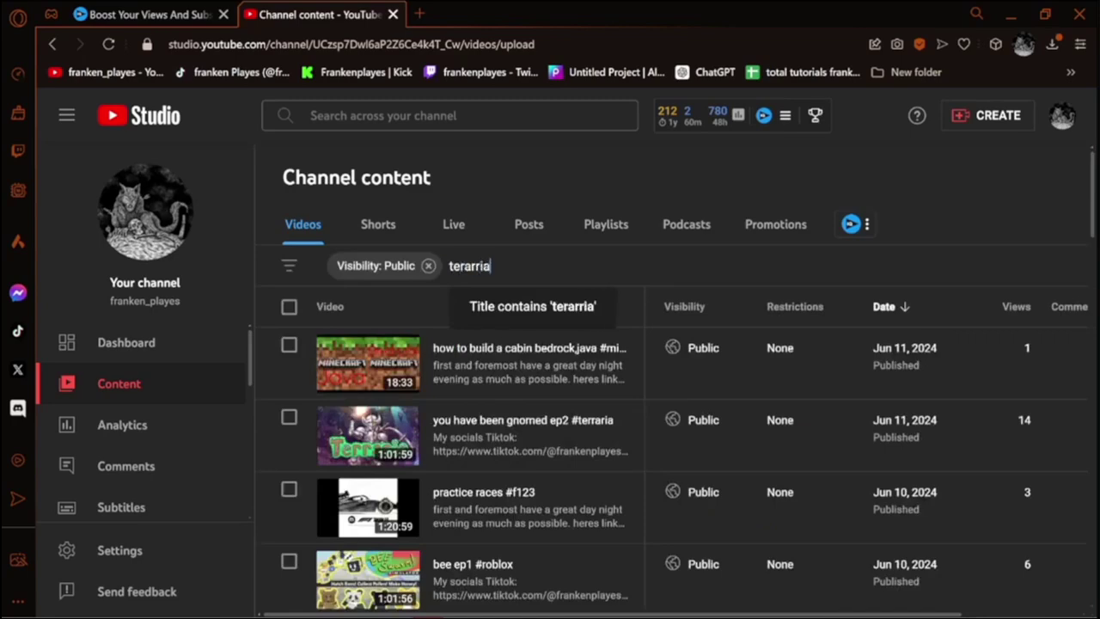
{"action": "key", "text": "Return"}
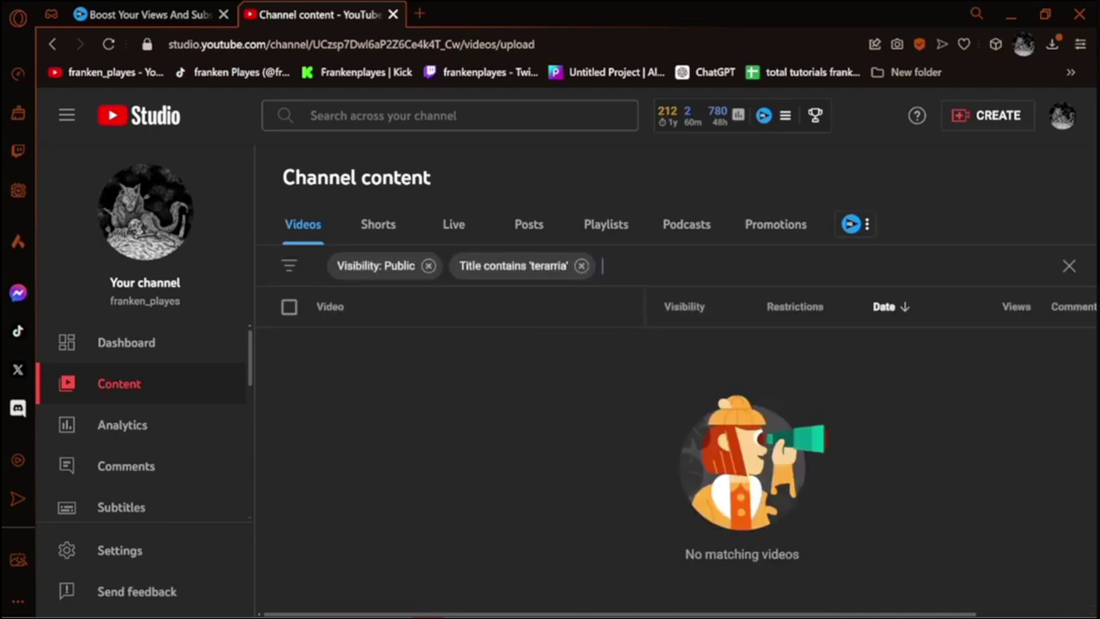
{"action": "left_click", "coordinate": [581, 266]}
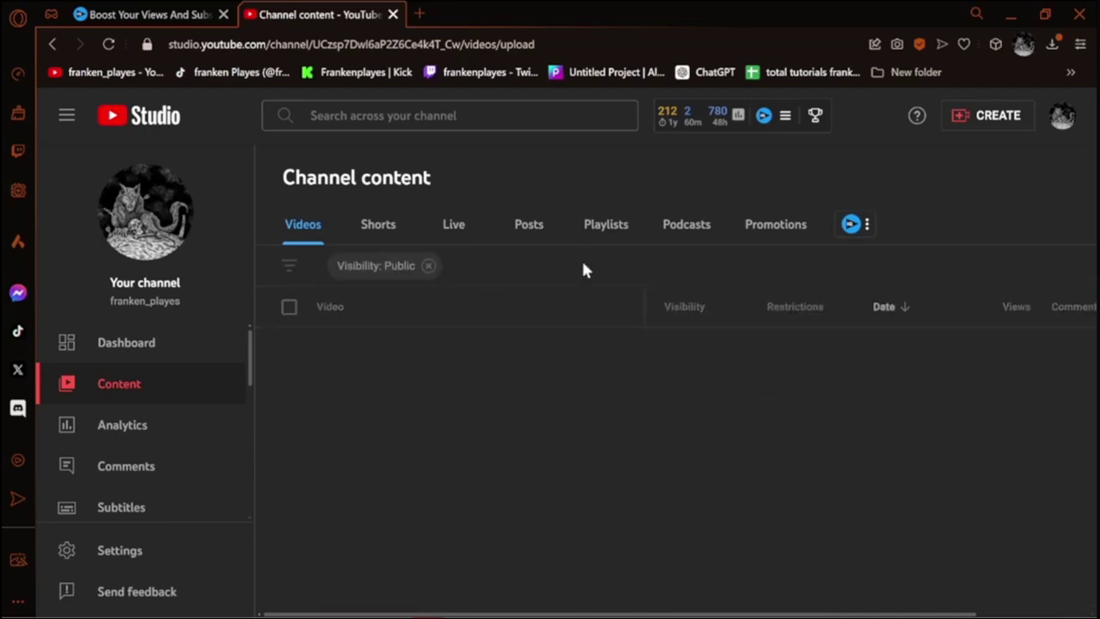
- Try filtering the public videos by the hashtag "#terrarria" in the title, and clear that filter
{"action": "left_click", "coordinate": [582, 268]}
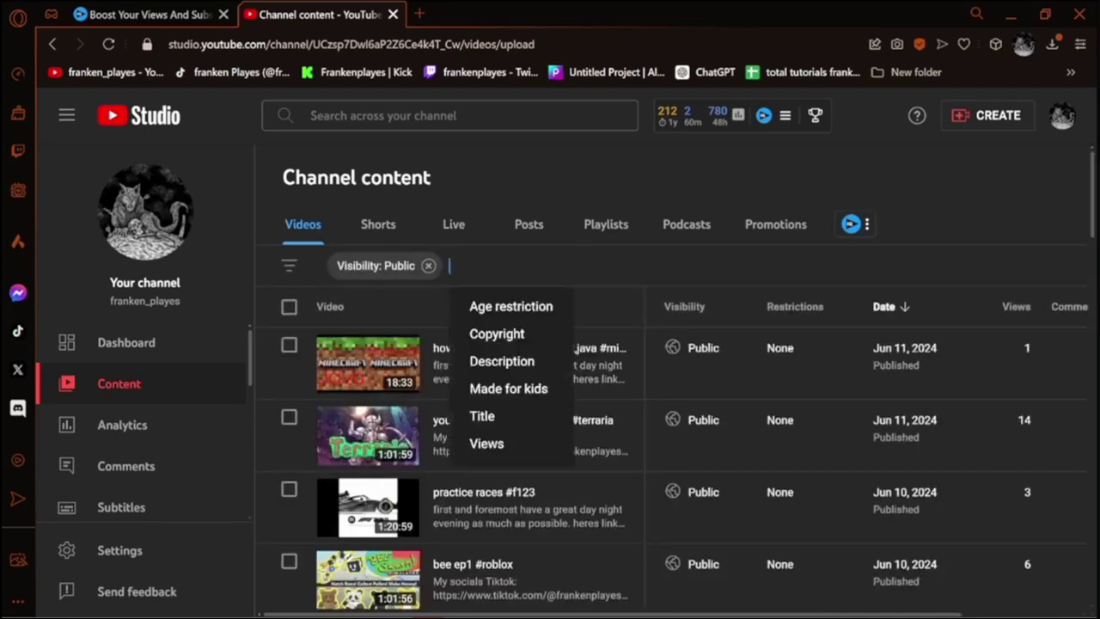
{"action": "type", "text": "#terr"}
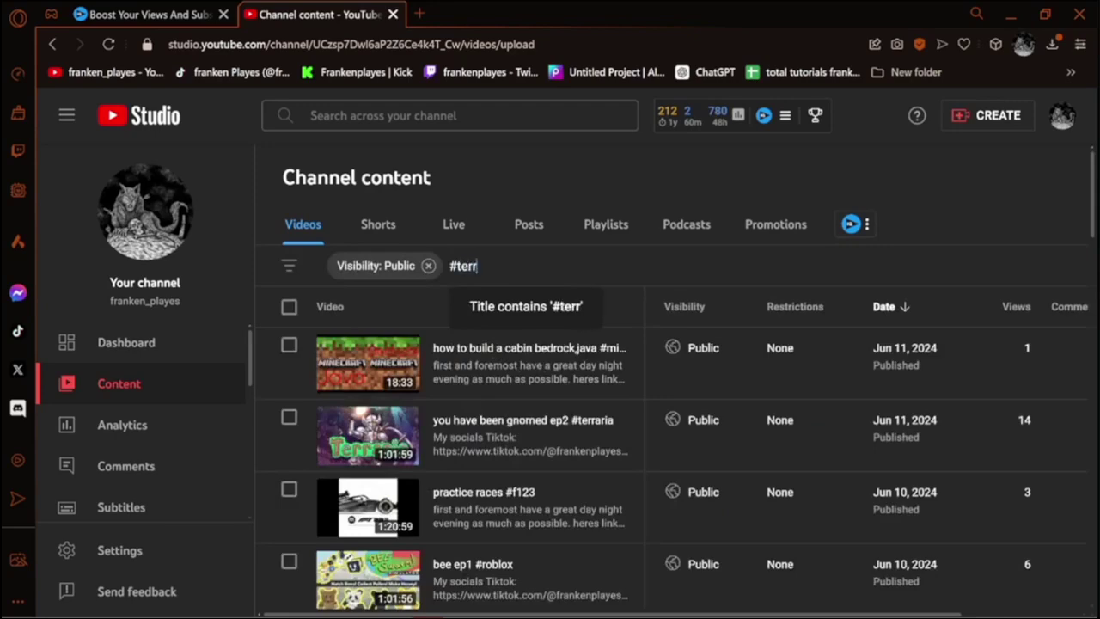
{"action": "type", "text": "arria"}
{"action": "key", "text": "Return"}
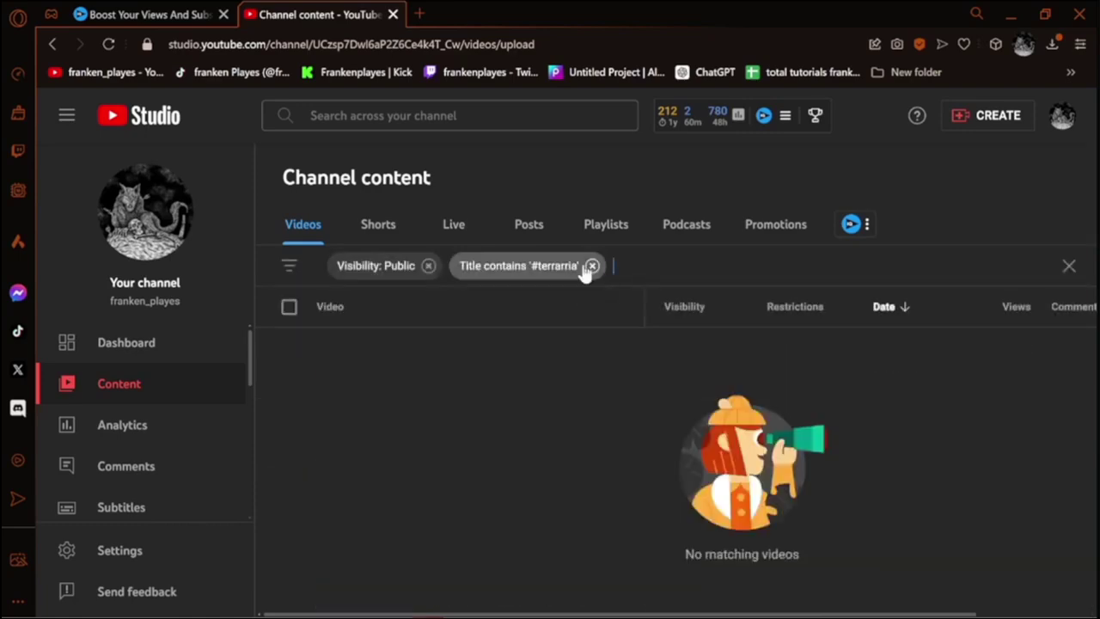
{"action": "left_click", "coordinate": [592, 266]}
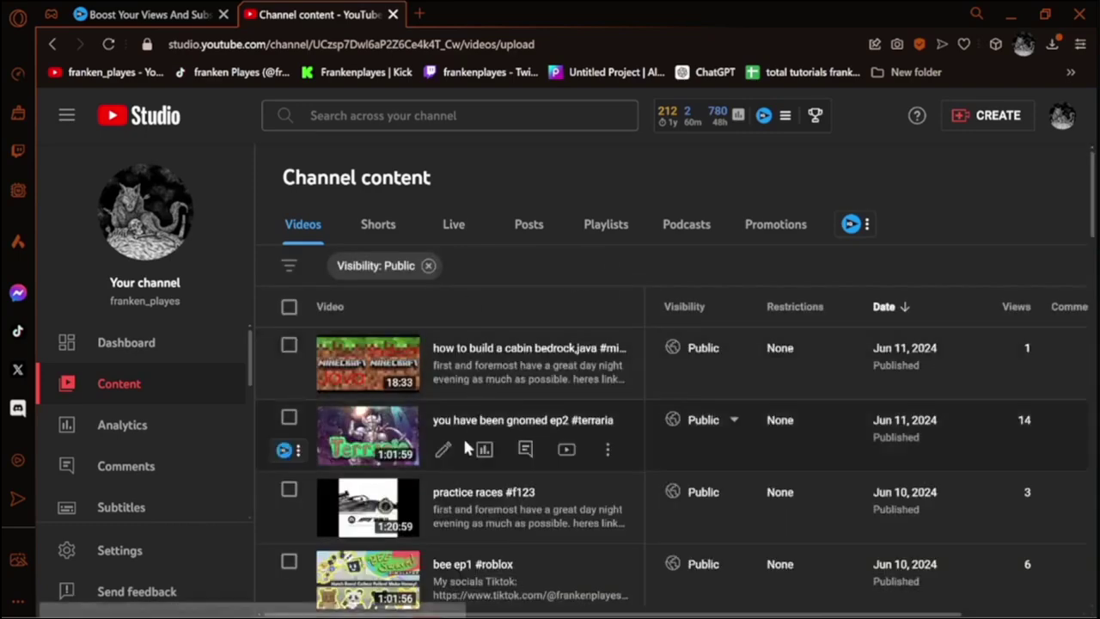
- Look through the public videos published in June 2024 and their view counts, and remove the Public visibility filter
{"action": "scroll", "coordinate": [773, 456], "scroll_direction": "down", "scroll_amount": 2}
{"action": "scroll", "coordinate": [791, 380], "scroll_direction": "down", "scroll_amount": 2}
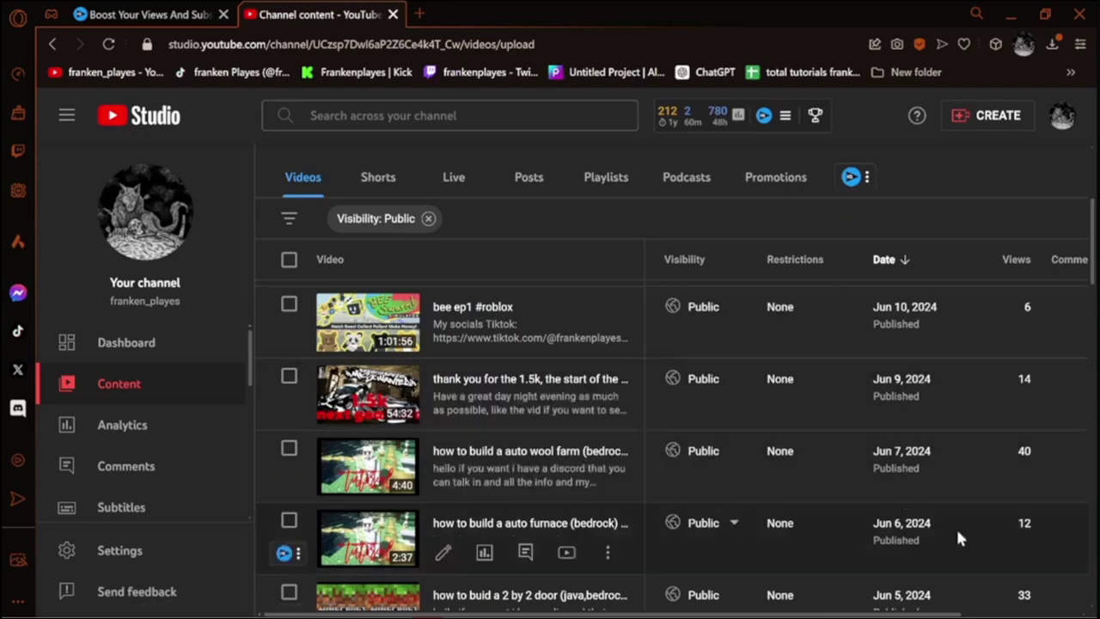
{"action": "scroll", "coordinate": [957, 535], "scroll_direction": "down", "scroll_amount": 2}
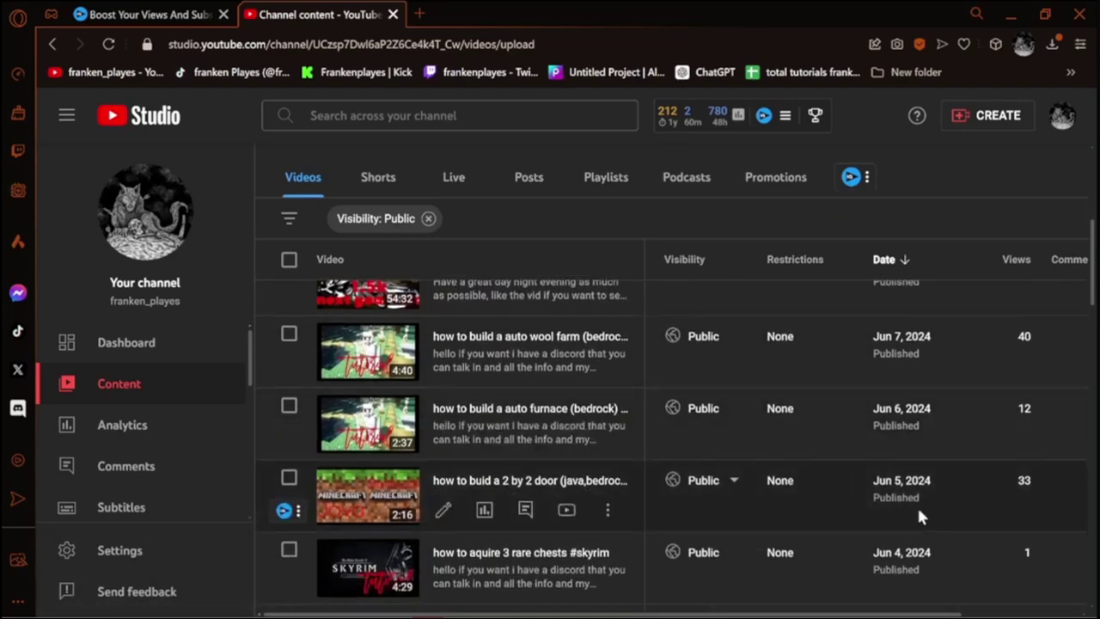
{"action": "scroll", "coordinate": [917, 504], "scroll_direction": "down", "scroll_amount": 3}
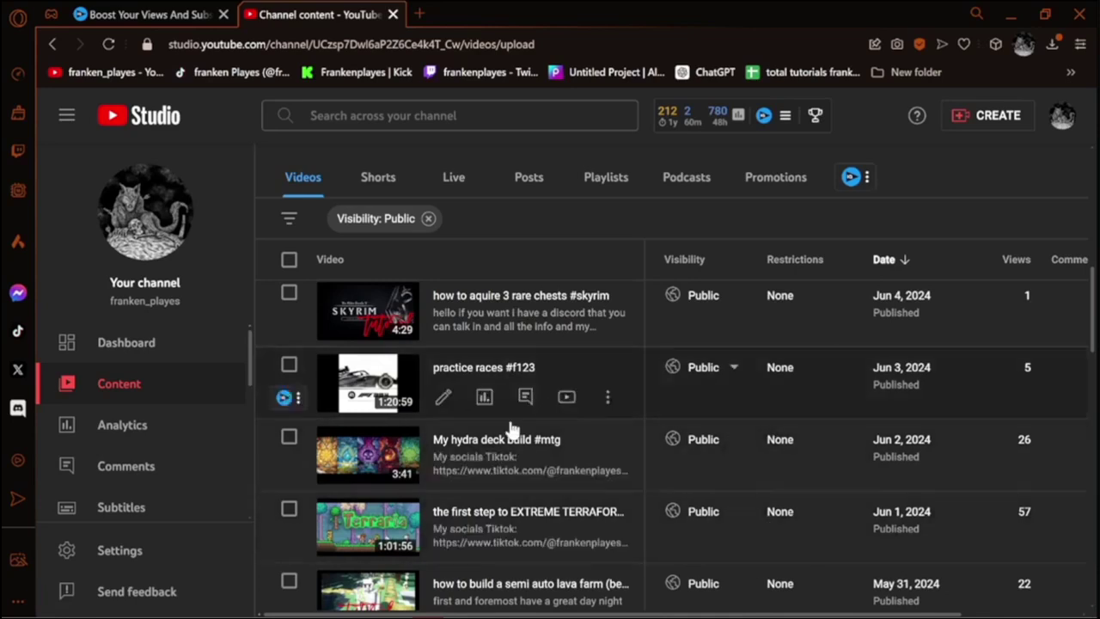
{"action": "mouse_move", "coordinate": [694, 250]}
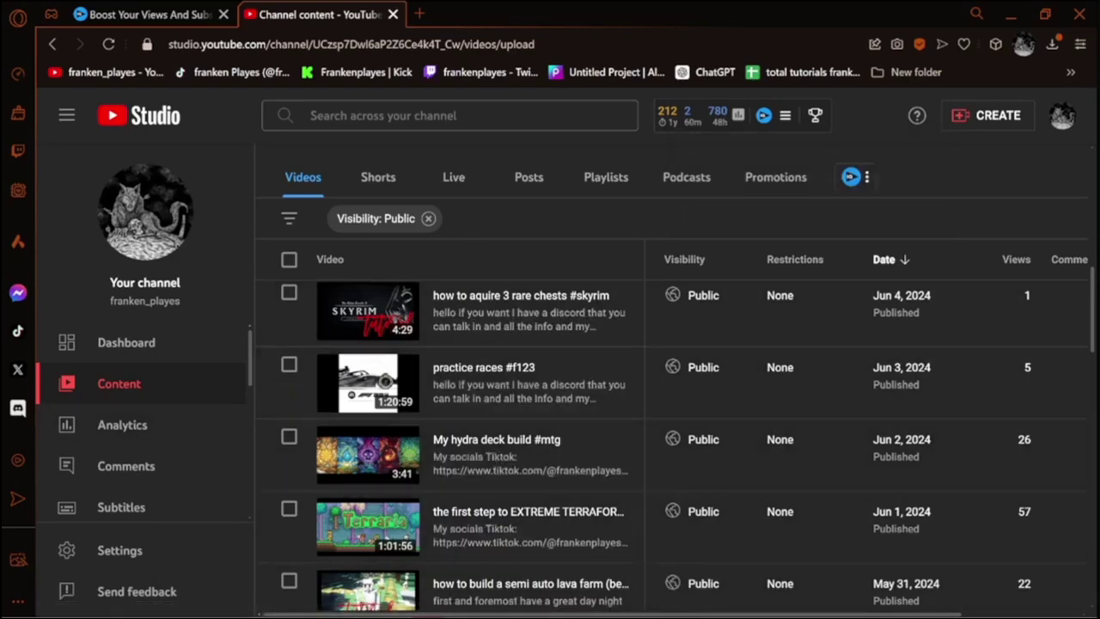
{"action": "left_click", "coordinate": [429, 218]}
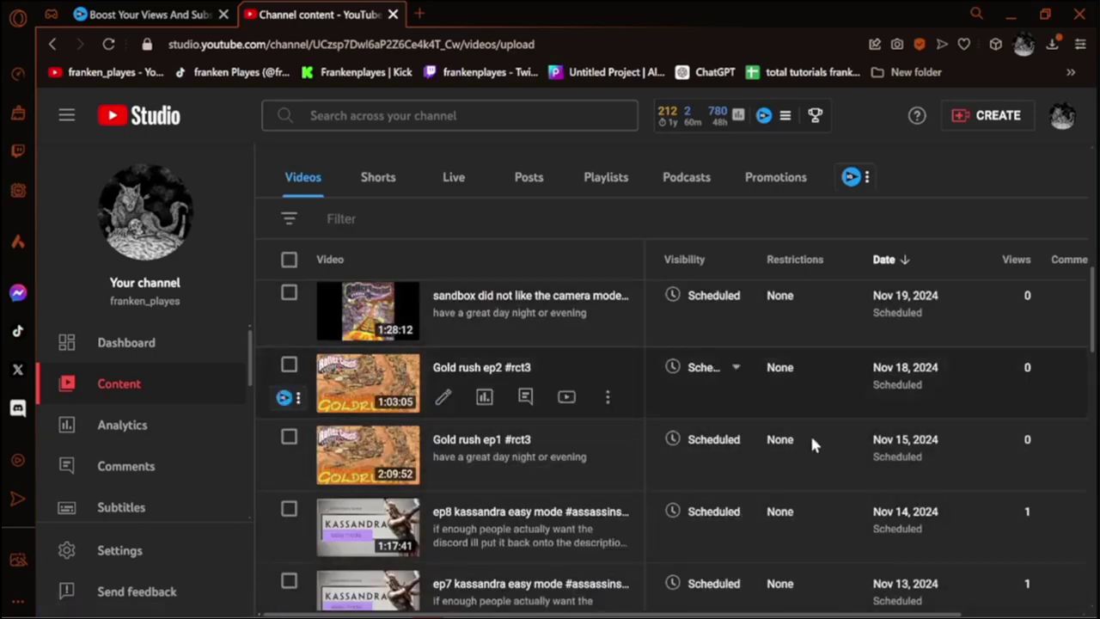
- Look through the scheduled videos' release dates and check today's date in the system calendar
{"action": "scroll", "coordinate": [928, 463], "scroll_direction": "down", "scroll_amount": 1}
{"action": "scroll", "coordinate": [970, 458], "scroll_direction": "down", "scroll_amount": 2}
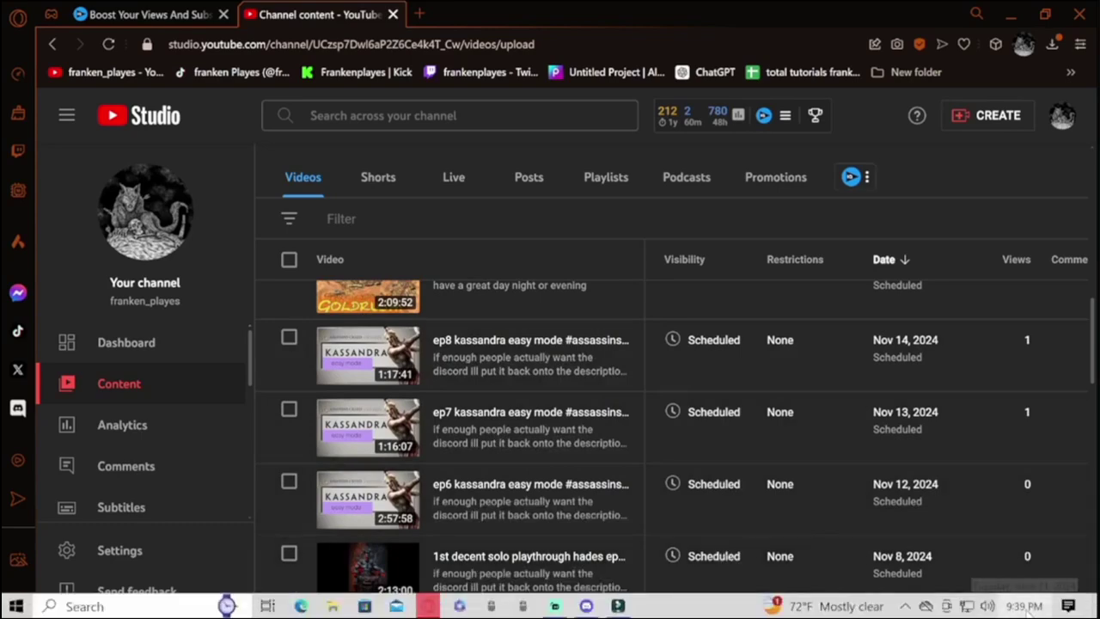
{"action": "left_click", "coordinate": [1031, 606]}
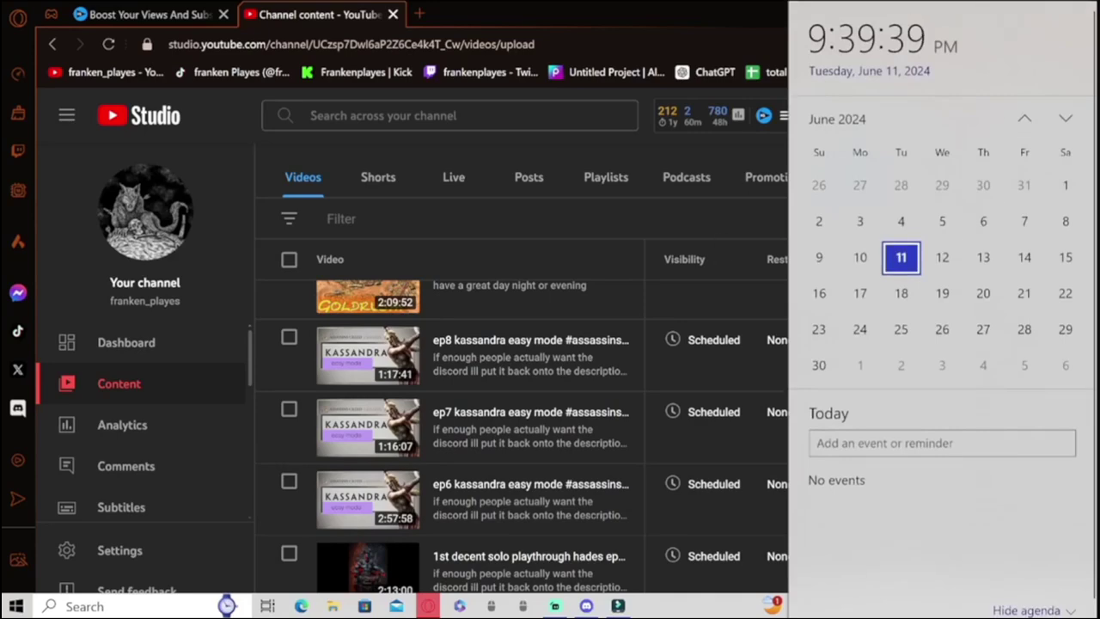
{"action": "left_click", "coordinate": [575, 152]}
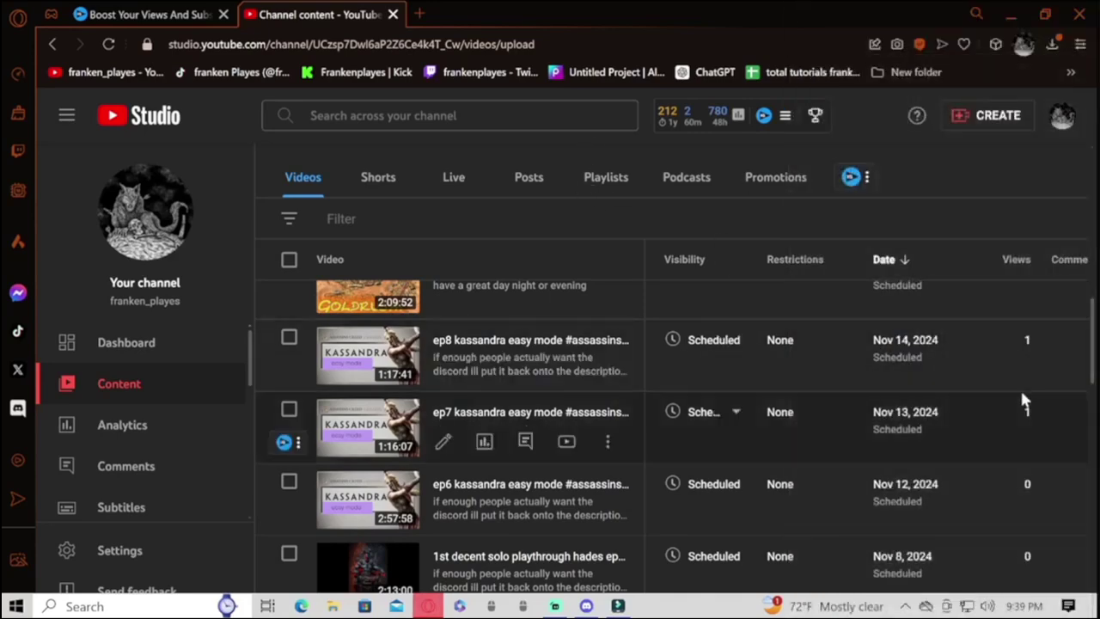
- Show the channel's Shorts in the channel content and review their publish dates and view counts
{"action": "scroll", "coordinate": [1014, 394], "scroll_direction": "up", "scroll_amount": 2}
{"action": "scroll", "coordinate": [1008, 397], "scroll_direction": "up", "scroll_amount": 8}
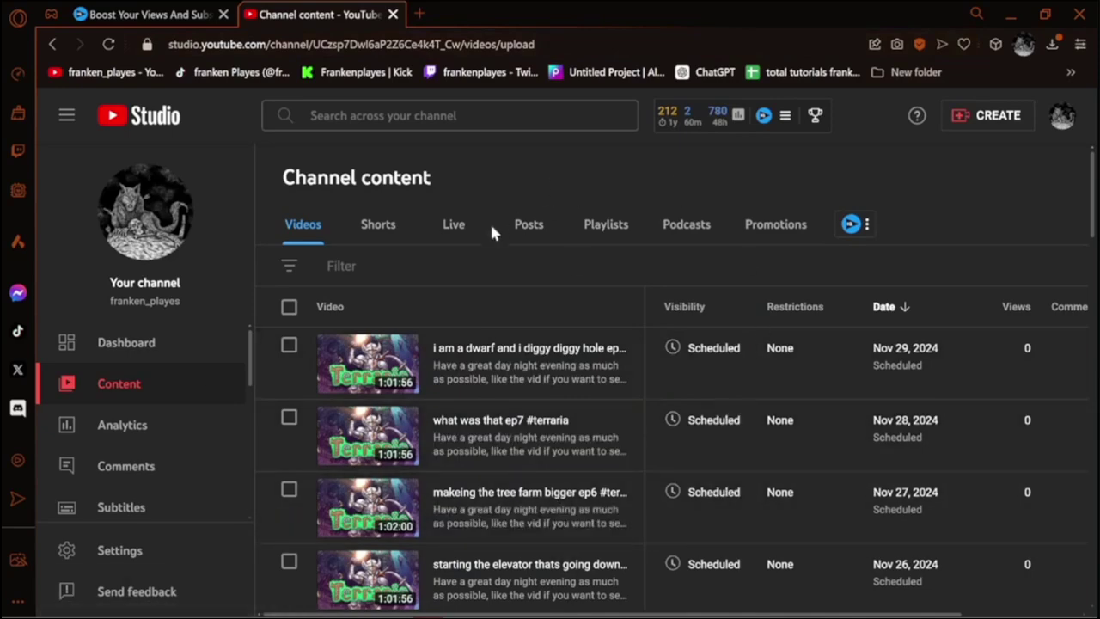
{"action": "left_click", "coordinate": [381, 230]}
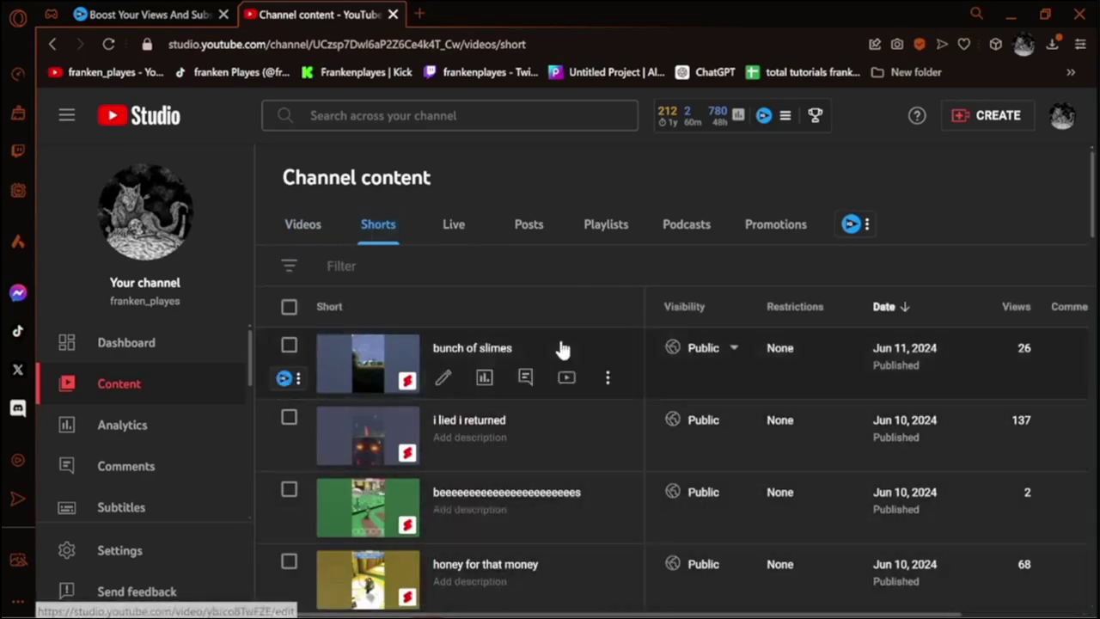
{"action": "scroll", "coordinate": [698, 433], "scroll_direction": "down", "scroll_amount": 1}
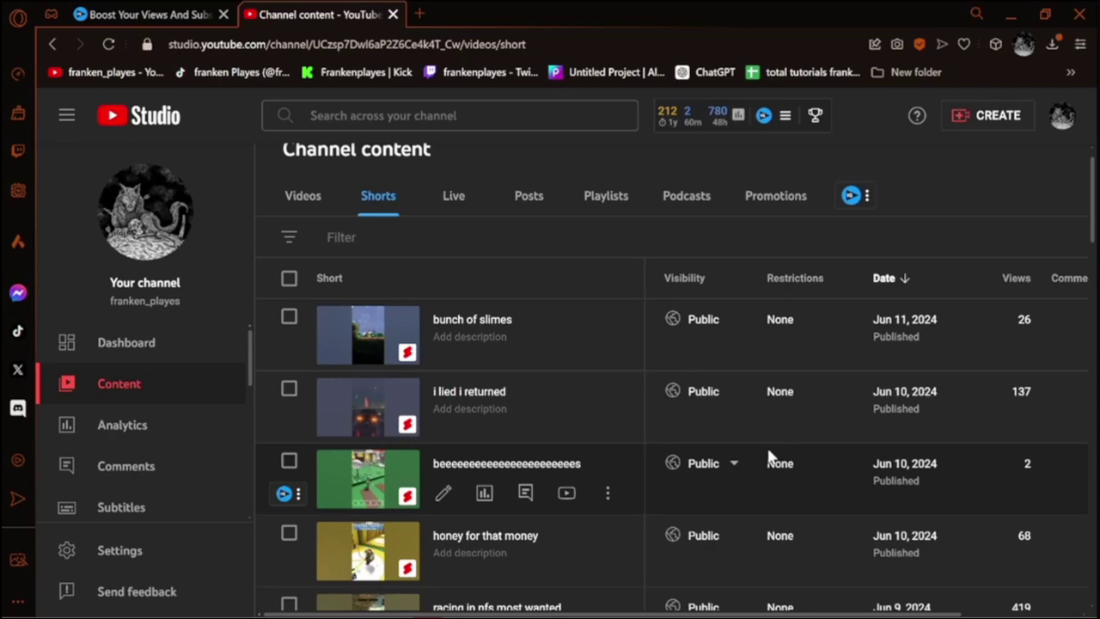
- Open the video "how to build a cabin bedrock,java #minecraft" from the Videos page of the public franken_playes channel
{"action": "left_click", "coordinate": [104, 72]}
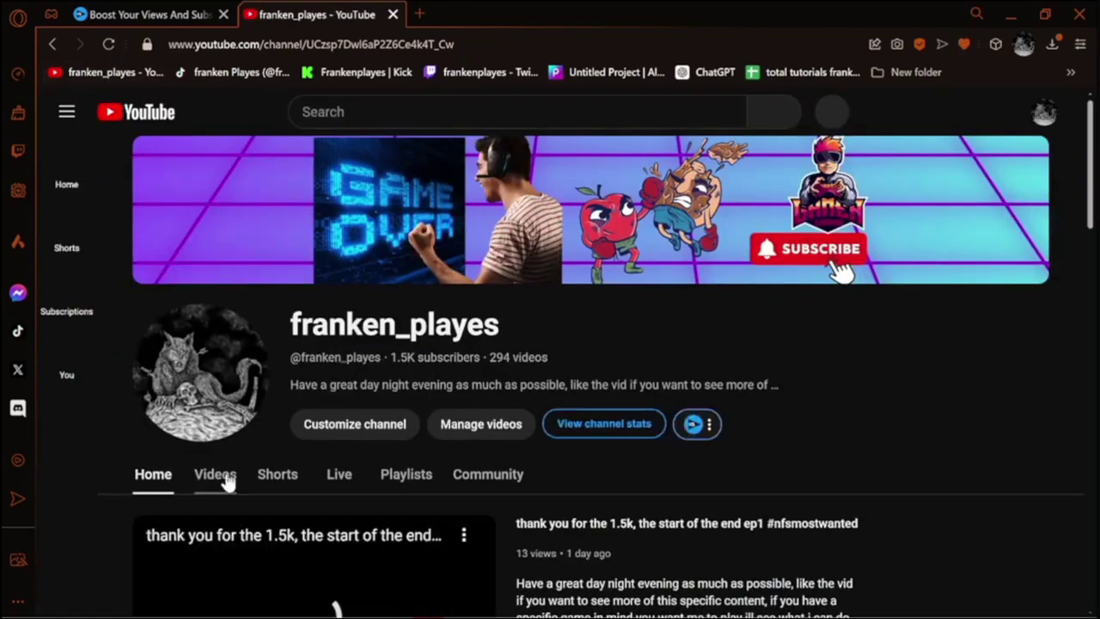
{"action": "left_click", "coordinate": [219, 478]}
{"action": "scroll", "coordinate": [619, 430], "scroll_direction": "down", "scroll_amount": 2}
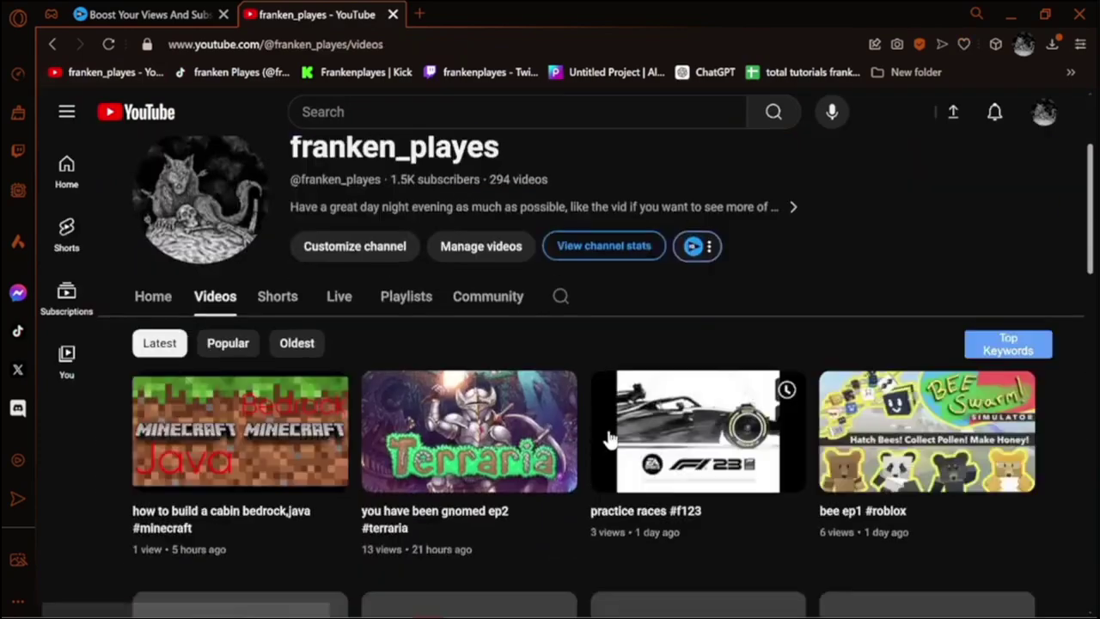
{"action": "left_click", "coordinate": [262, 440]}
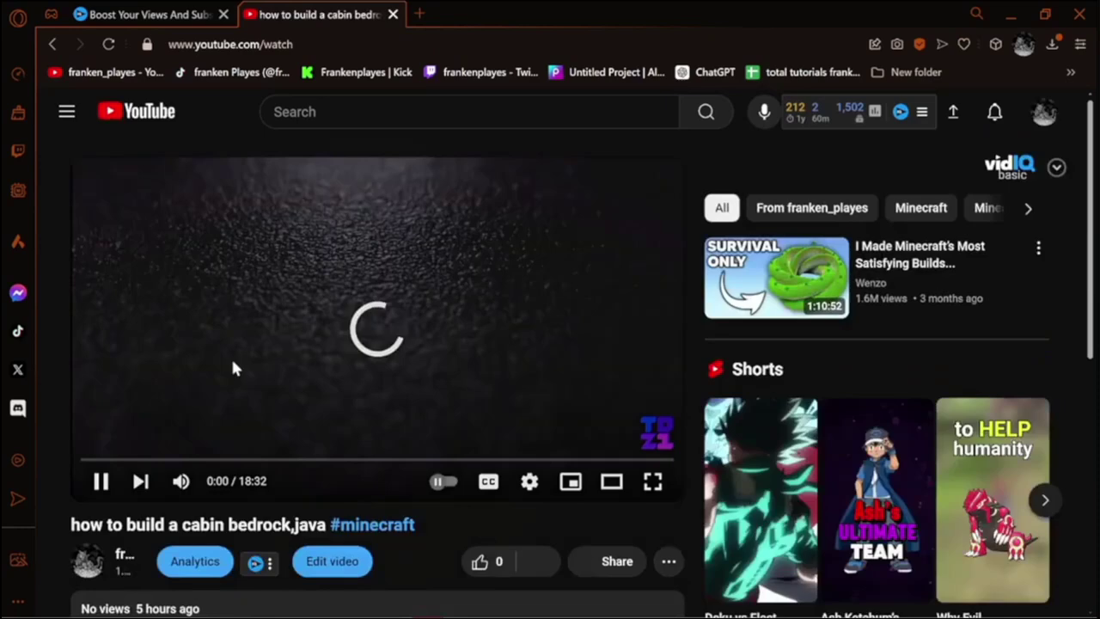
- Pause the cabin video and look at its title, hashtag and description
{"action": "left_click", "coordinate": [400, 372]}
{"action": "scroll", "coordinate": [426, 446], "scroll_direction": "down", "scroll_amount": 1}
{"action": "scroll", "coordinate": [427, 444], "scroll_direction": "down", "scroll_amount": 2}
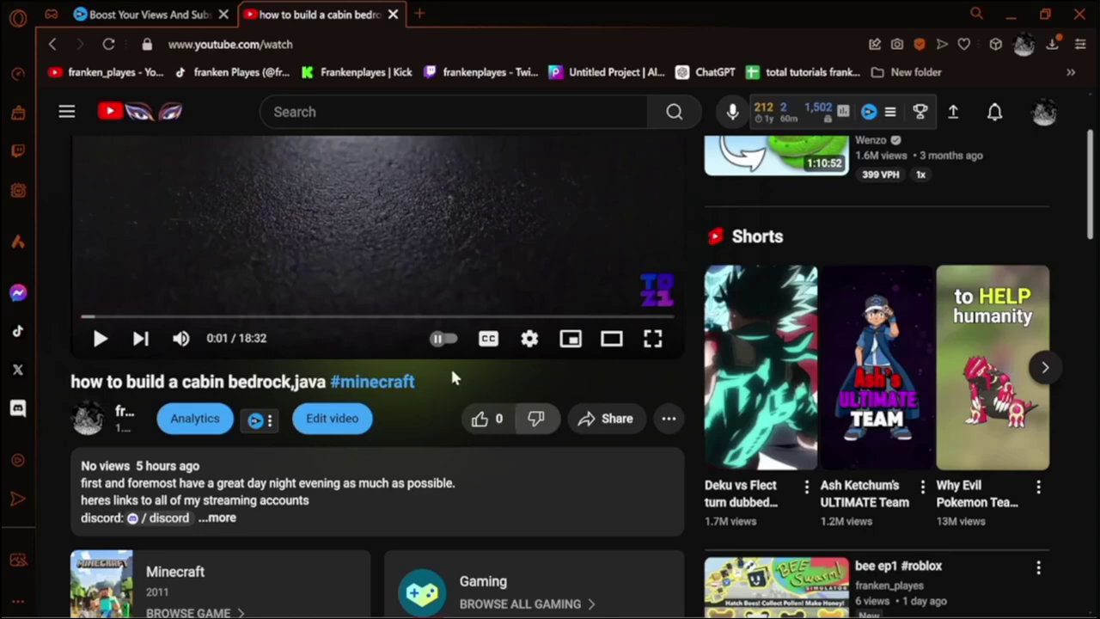
- Go to the YouTube home page and look at the recommended videos' thumbnails, titles and vidIQ views-per-hour scores
{"action": "left_click", "coordinate": [144, 118]}
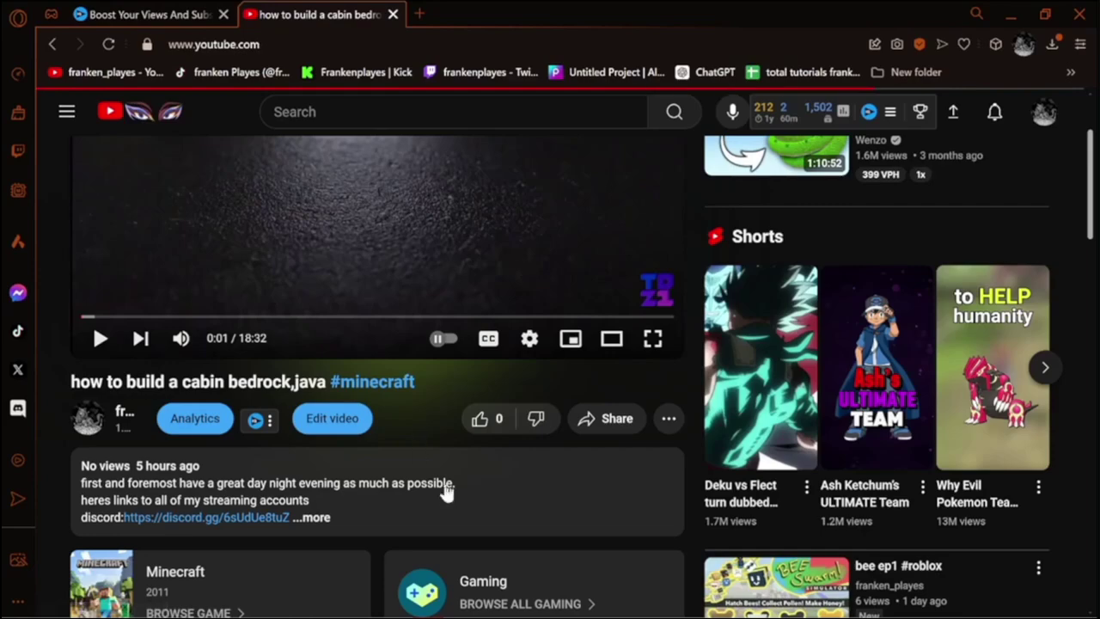
{"action": "scroll", "coordinate": [567, 537], "scroll_direction": "down", "scroll_amount": 2}
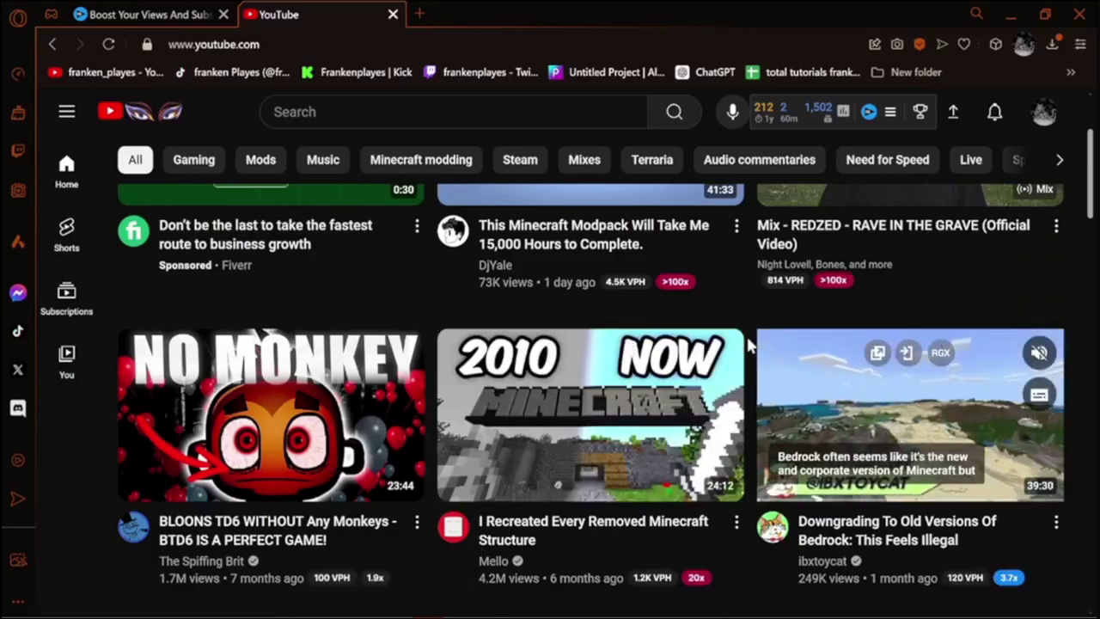
{"action": "scroll", "coordinate": [747, 344], "scroll_direction": "down", "scroll_amount": 1}
{"action": "scroll", "coordinate": [748, 344], "scroll_direction": "down", "scroll_amount": 1}
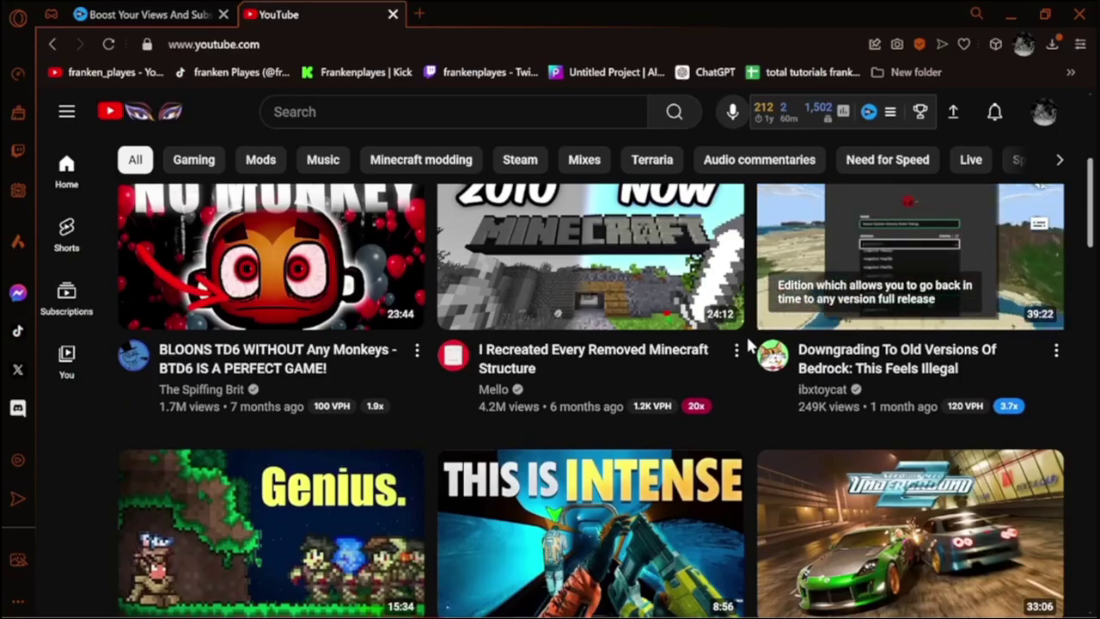
{"action": "scroll", "coordinate": [965, 142], "scroll_direction": "up", "scroll_amount": 1}
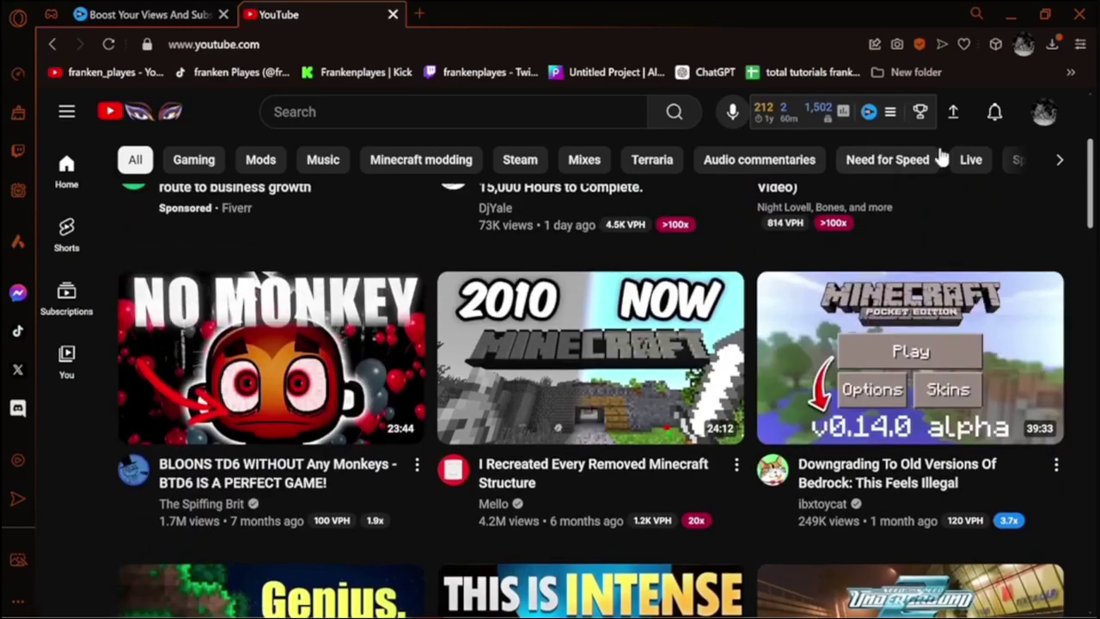
- Go to YouTube Studio through the video upload page, dismiss the upload dialog and open the Audio library
{"action": "left_click", "coordinate": [954, 114]}
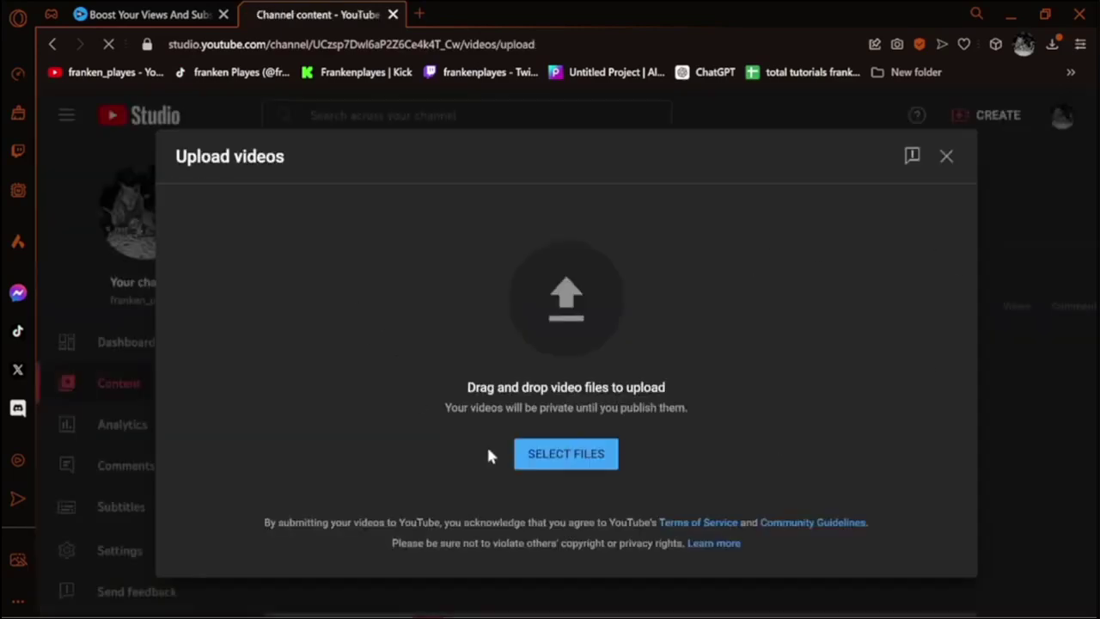
{"action": "left_click", "coordinate": [947, 156]}
{"action": "scroll", "coordinate": [69, 443], "scroll_direction": "down", "scroll_amount": 1}
{"action": "scroll", "coordinate": [68, 443], "scroll_direction": "down", "scroll_amount": 2}
{"action": "scroll", "coordinate": [124, 411], "scroll_direction": "up", "scroll_amount": 1}
{"action": "left_click", "coordinate": [163, 443]}
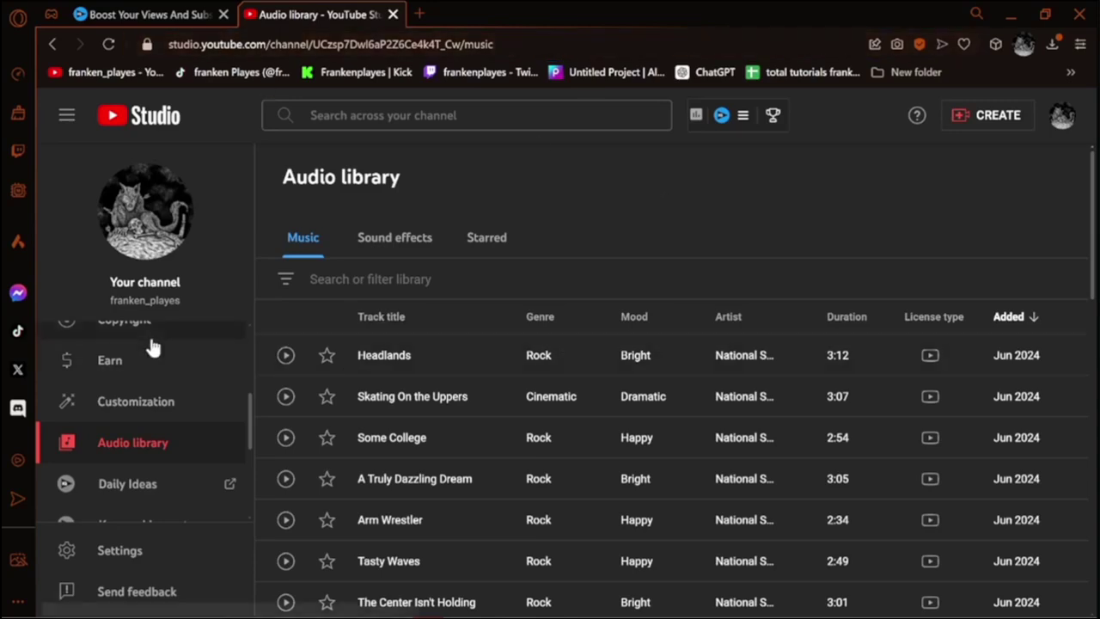
- View the channel dashboard, and look through the Shorts and their view counts in the channel content
{"action": "scroll", "coordinate": [157, 353], "scroll_direction": "up", "scroll_amount": 2}
{"action": "scroll", "coordinate": [157, 353], "scroll_direction": "up", "scroll_amount": 2}
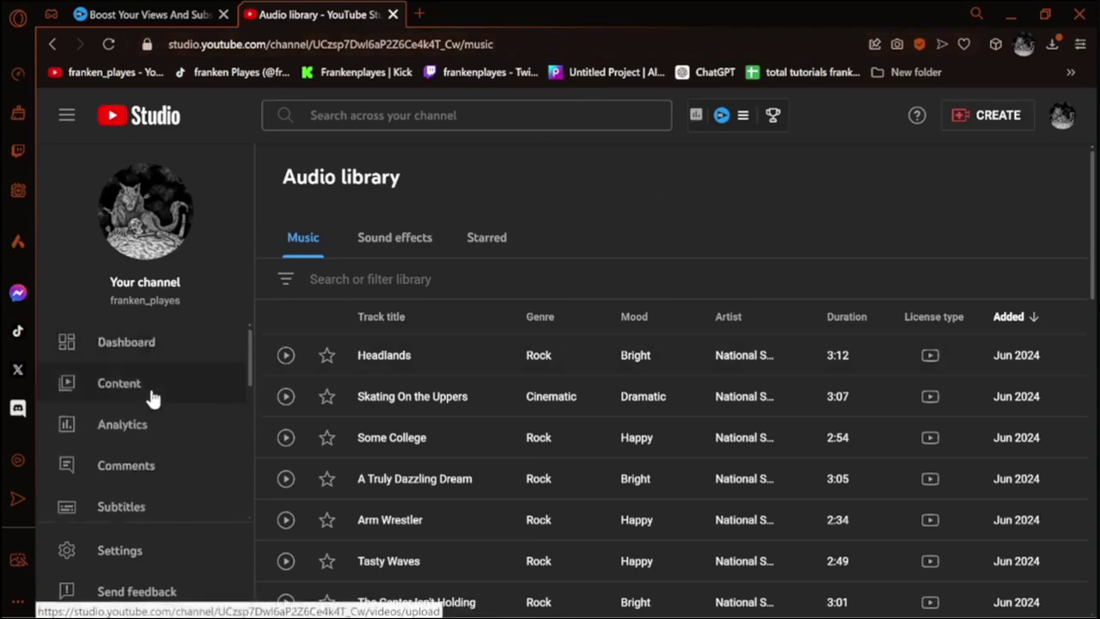
{"action": "left_click", "coordinate": [170, 344]}
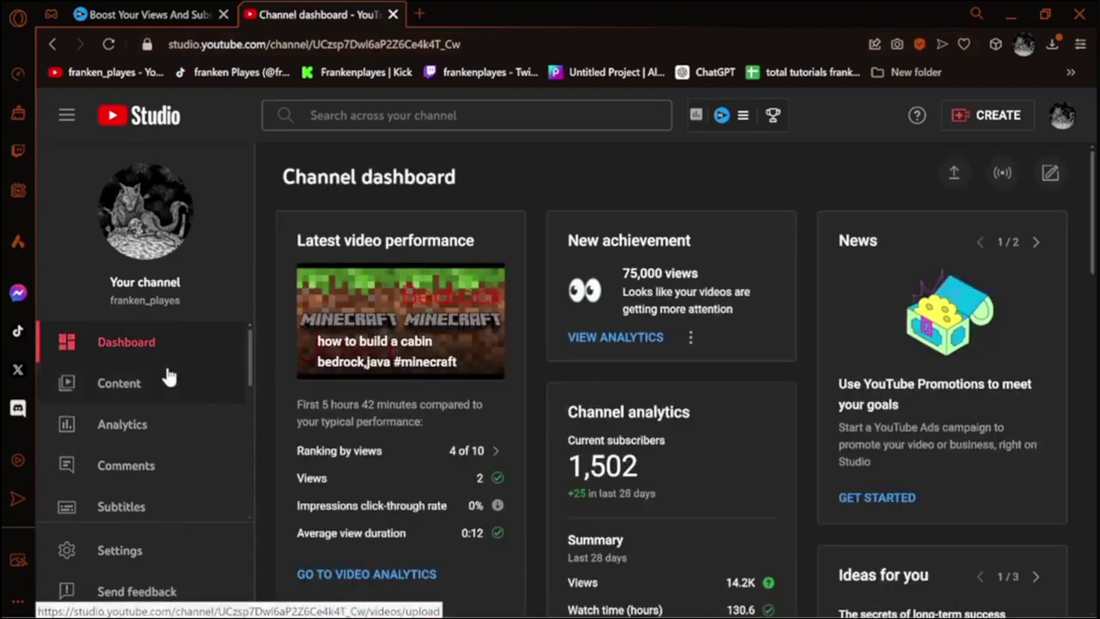
{"action": "left_click", "coordinate": [146, 386]}
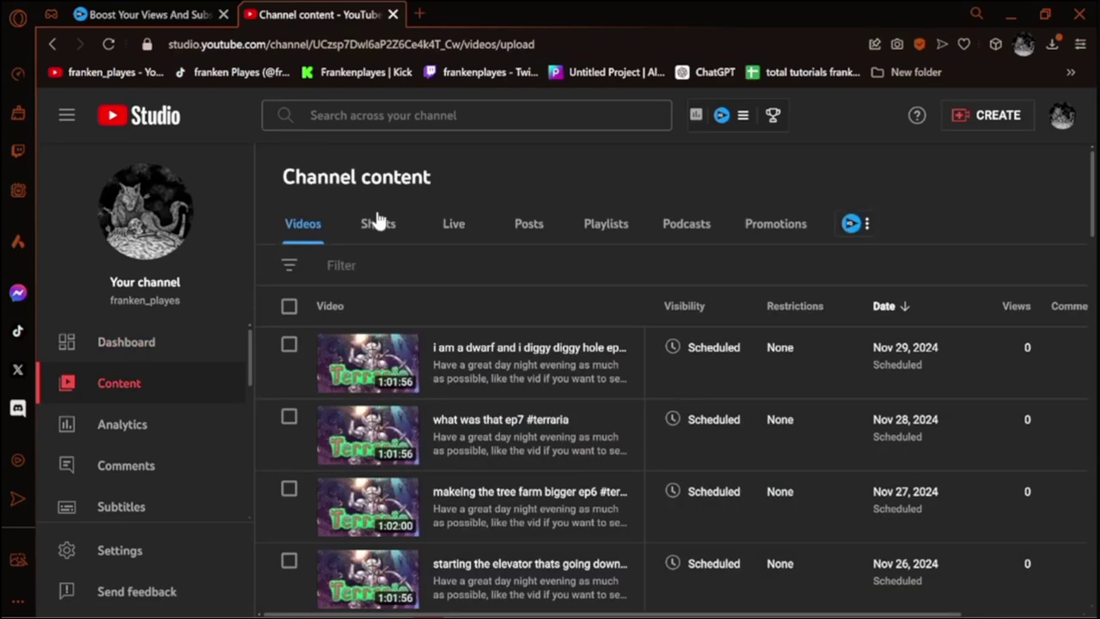
{"action": "left_click", "coordinate": [379, 224]}
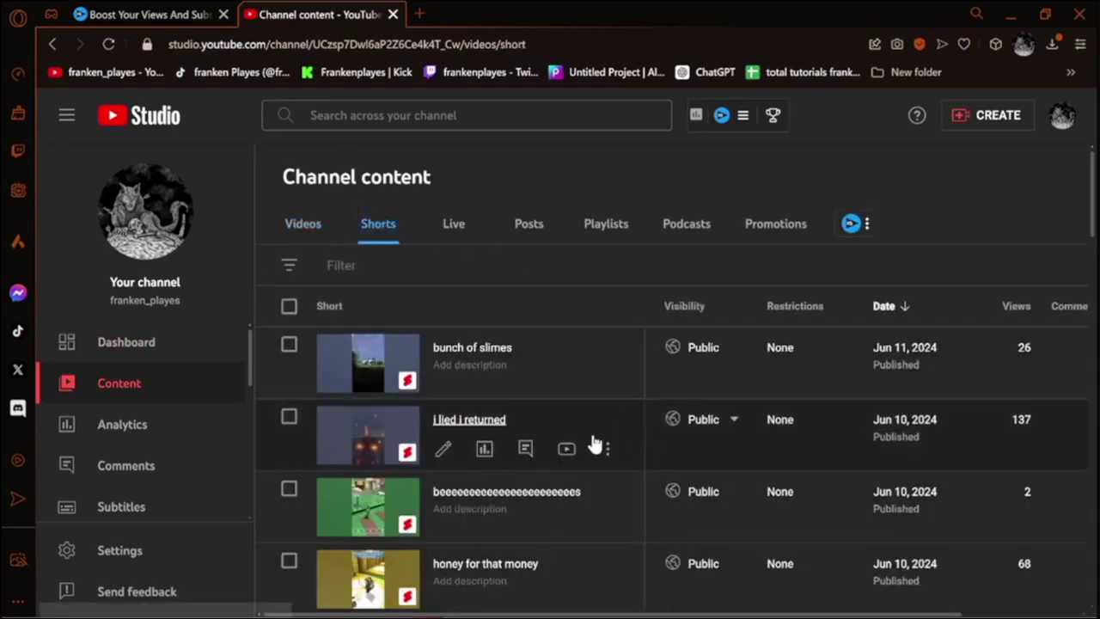
{"action": "scroll", "coordinate": [710, 480], "scroll_direction": "down", "scroll_amount": 3}
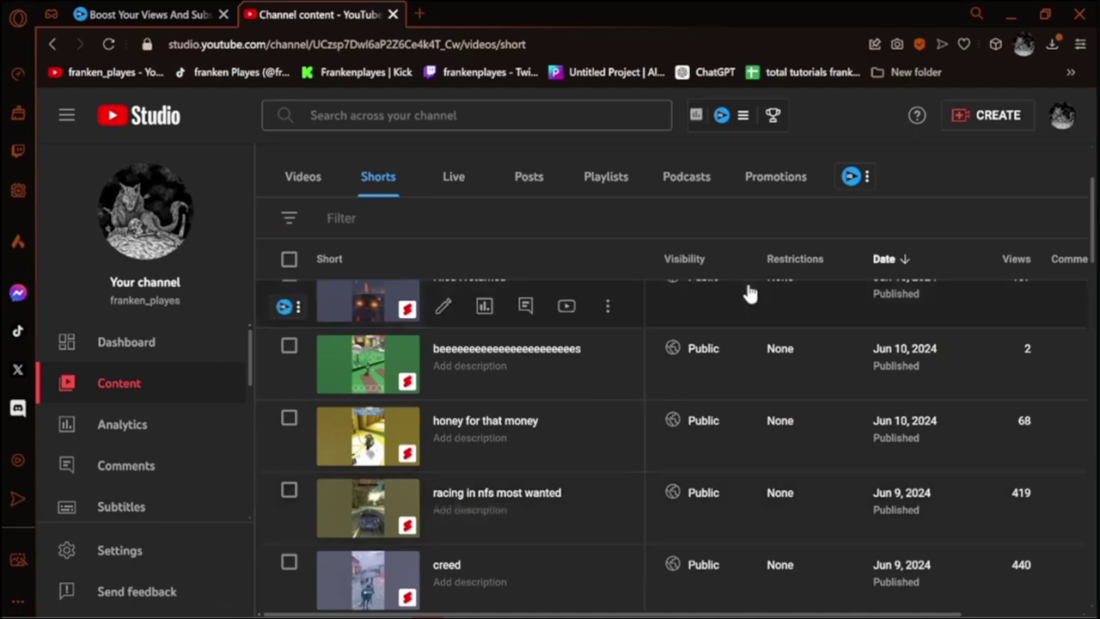
- Show the channel's live streams and look through the replays from June back to May 2024
{"action": "left_click", "coordinate": [450, 178]}
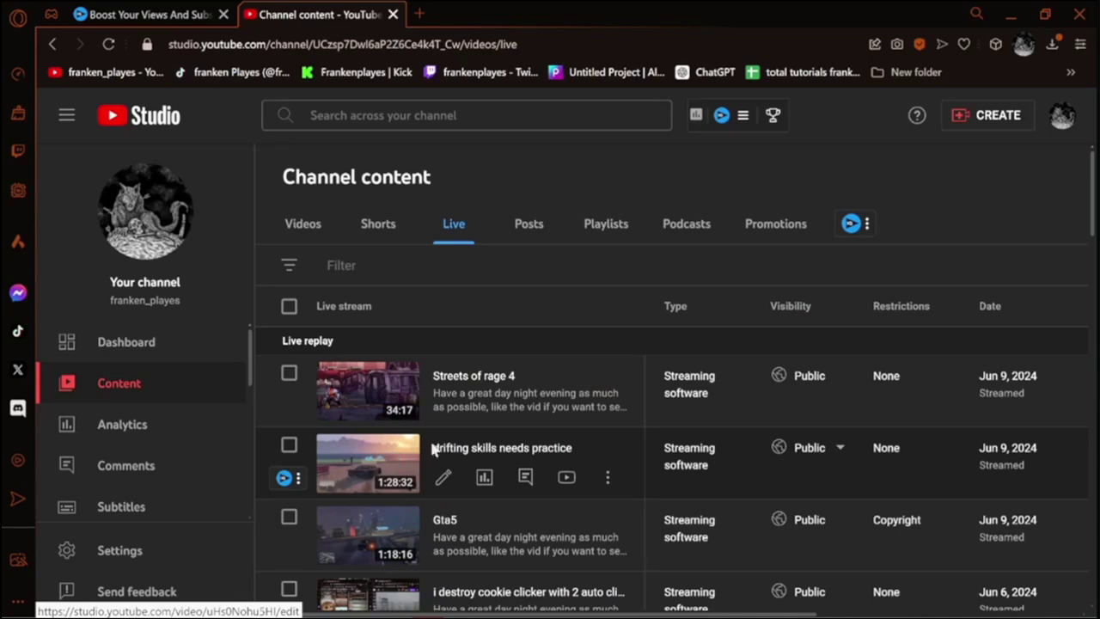
{"action": "scroll", "coordinate": [440, 438], "scroll_direction": "down", "scroll_amount": 1}
{"action": "scroll", "coordinate": [374, 458], "scroll_direction": "down", "scroll_amount": 1}
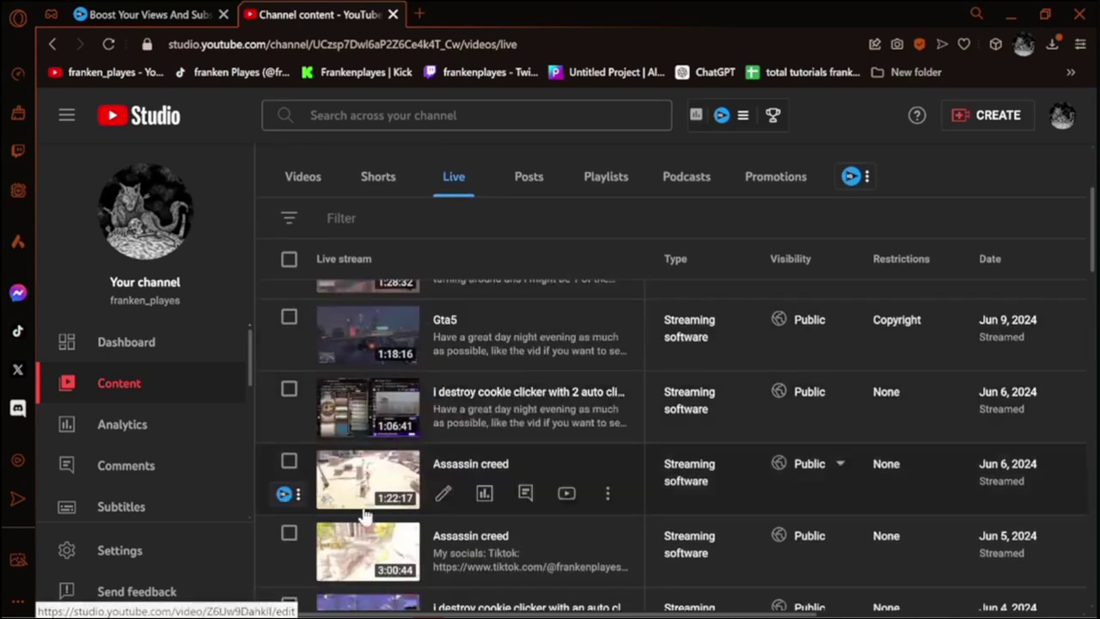
{"action": "scroll", "coordinate": [374, 458], "scroll_direction": "down", "scroll_amount": 5}
{"action": "scroll", "coordinate": [515, 421], "scroll_direction": "down", "scroll_amount": 6}
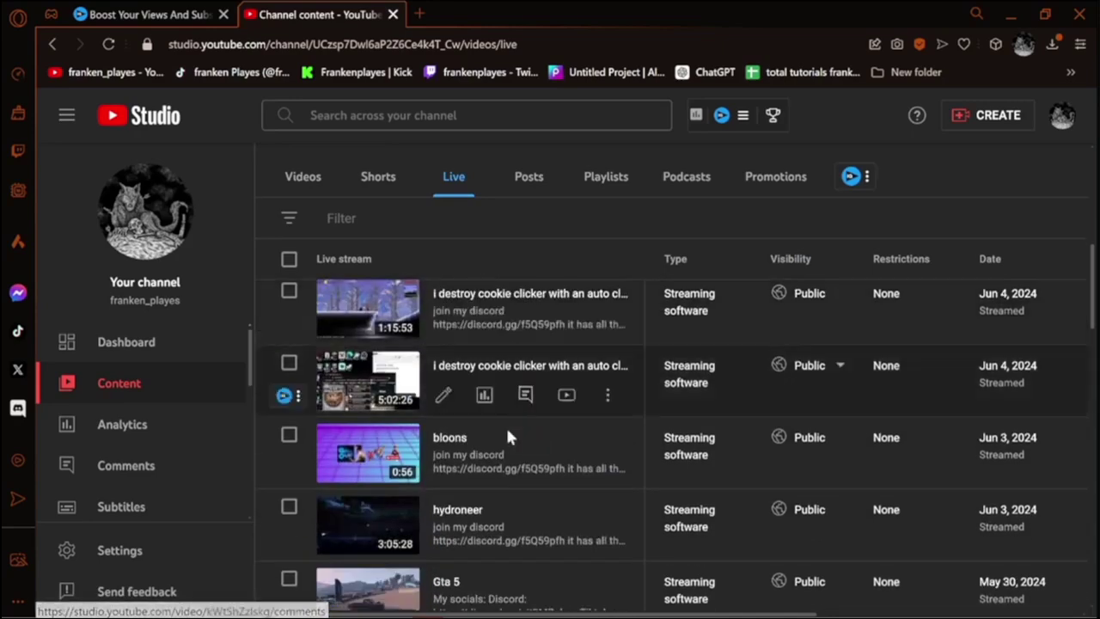
{"action": "scroll", "coordinate": [445, 456], "scroll_direction": "down", "scroll_amount": 2}
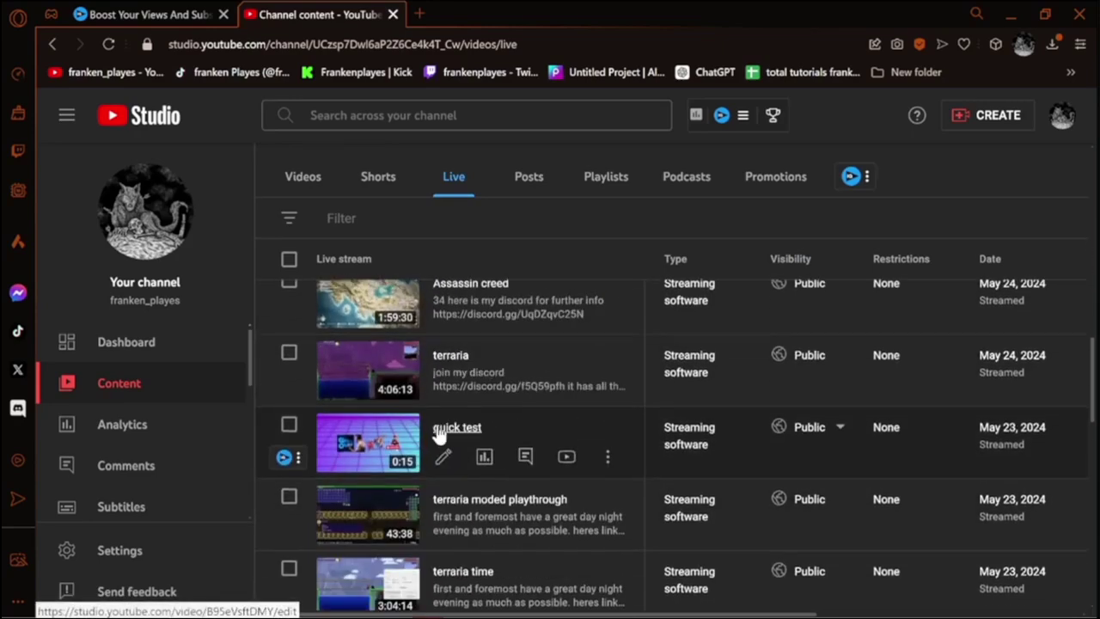
{"action": "scroll", "coordinate": [688, 464], "scroll_direction": "down", "scroll_amount": 1}
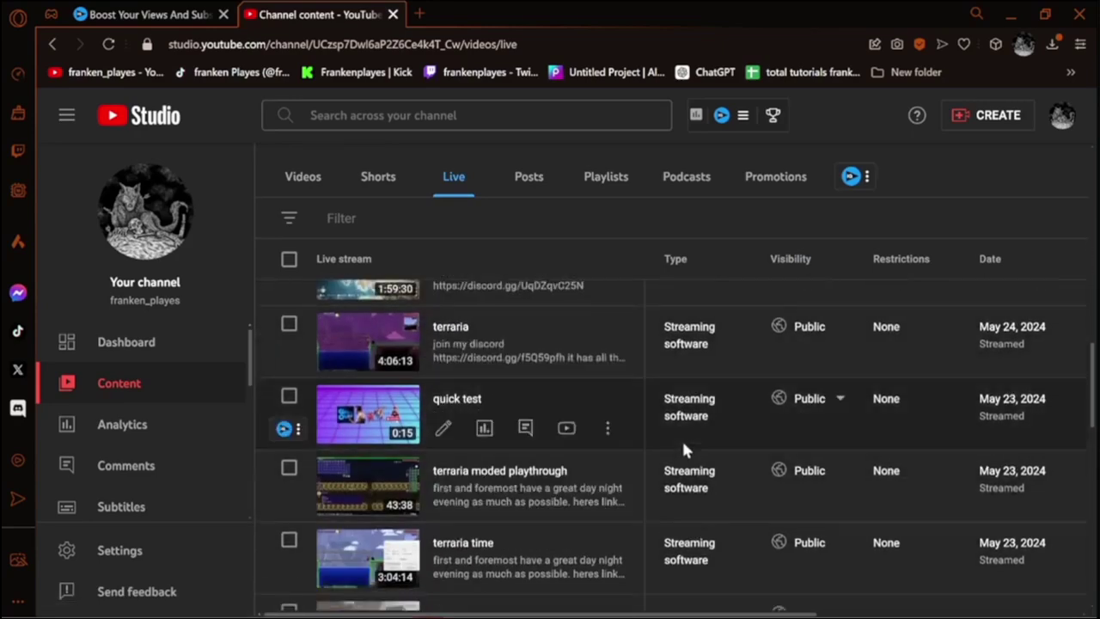